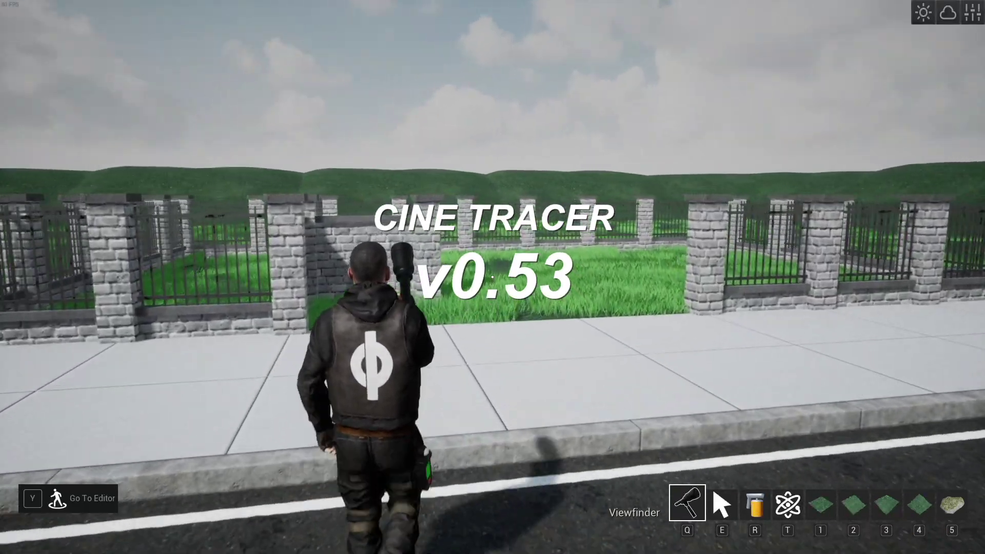
# Walk past the fenced park and through the pipe-lined brick corridor to examine the new prefab environments
pyautogui.press('w')
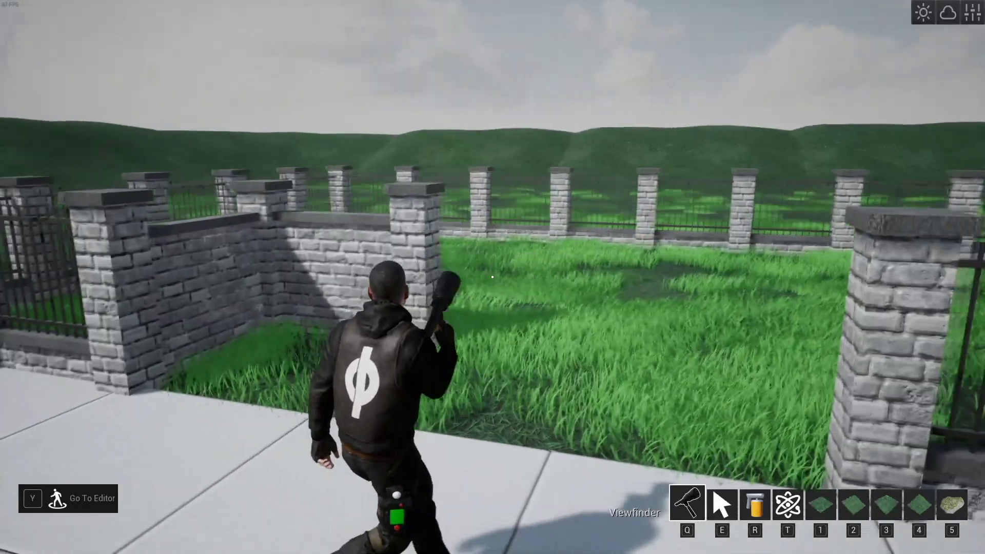
pyautogui.press('a')
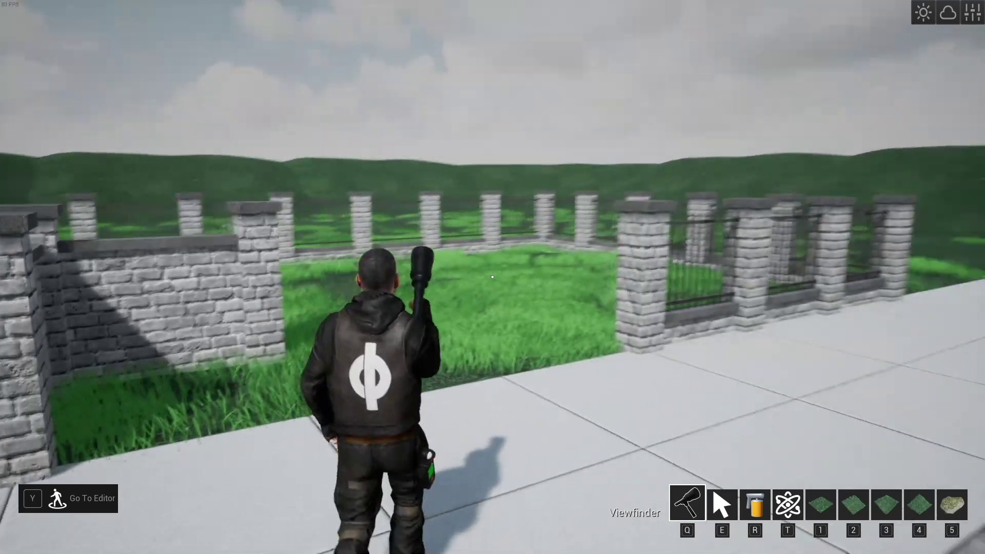
pyautogui.press('s')
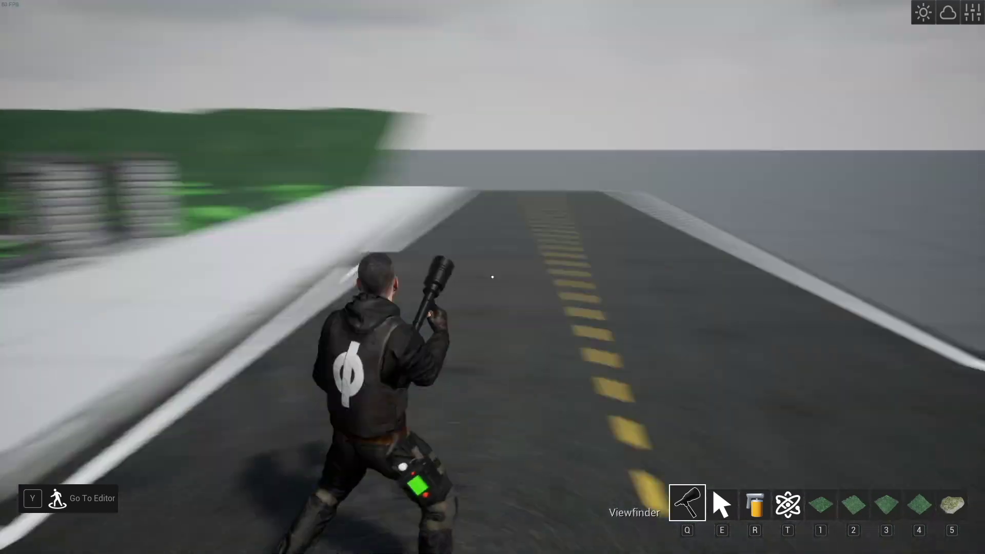
pyautogui.press('w')
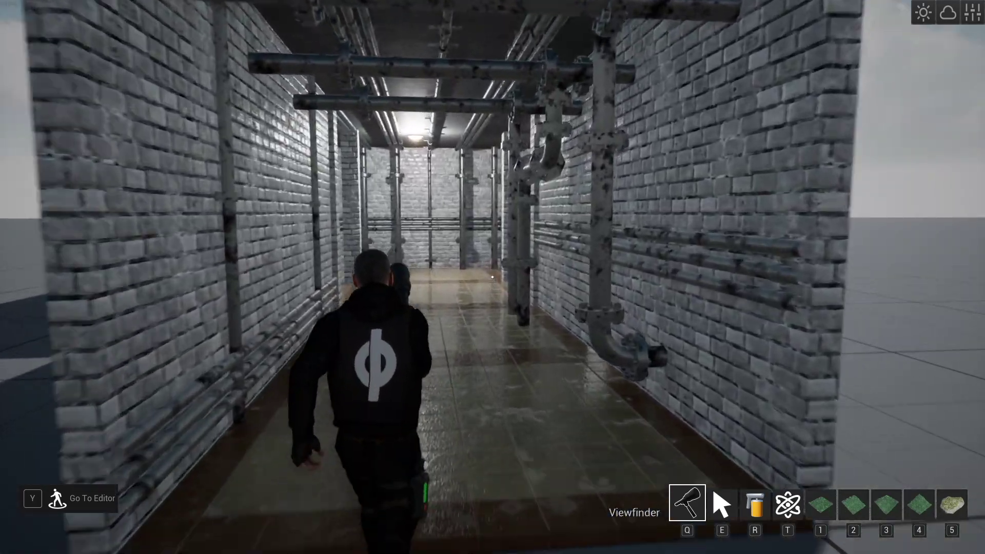
pyautogui.press('w')
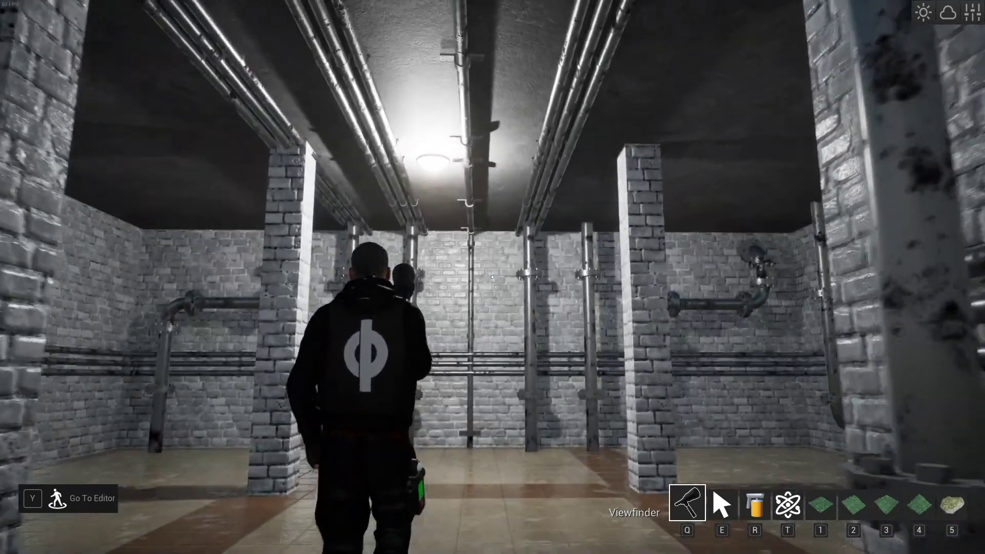
pyautogui.press('w')
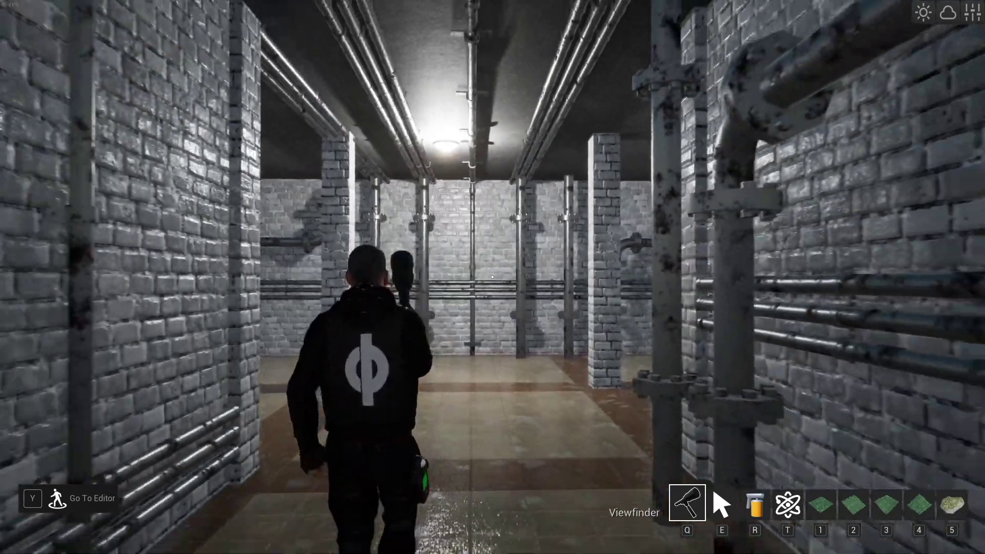
pyautogui.press('w')
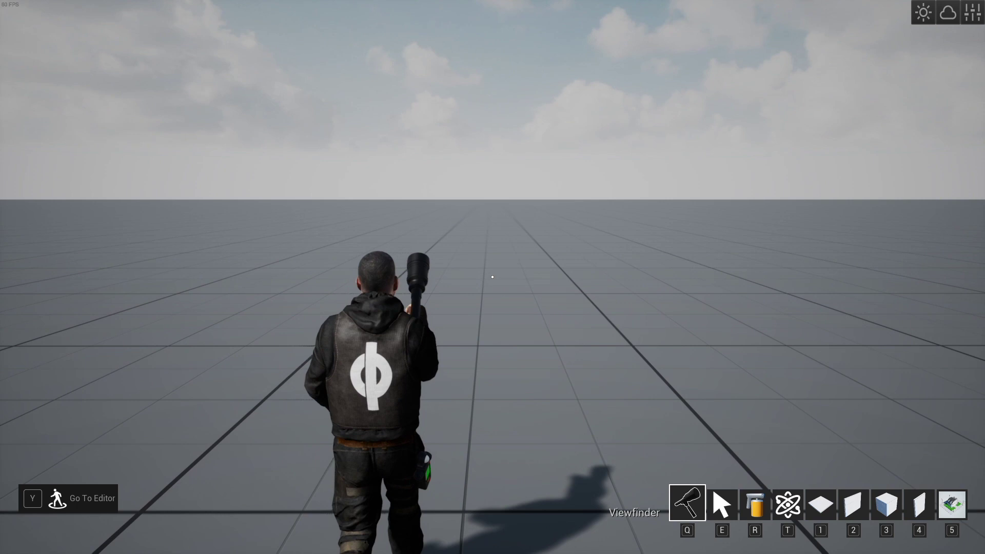
# Assign the Park 01 and Subway Pipes building prefabs to hotbar slots 1 and 2
pyautogui.press('Tab')
pyautogui.click(497, 134)
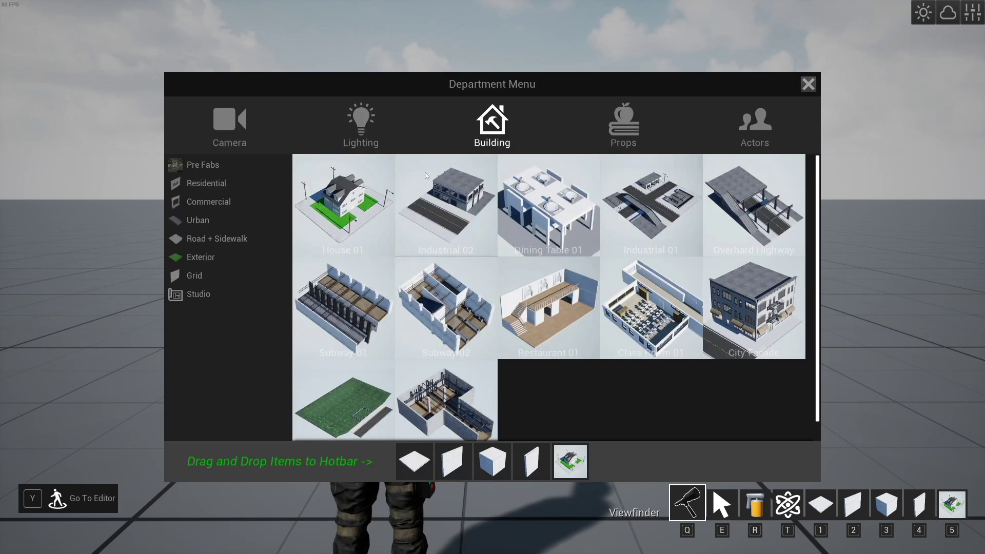
pyautogui.scroll(-1, 398, 287)
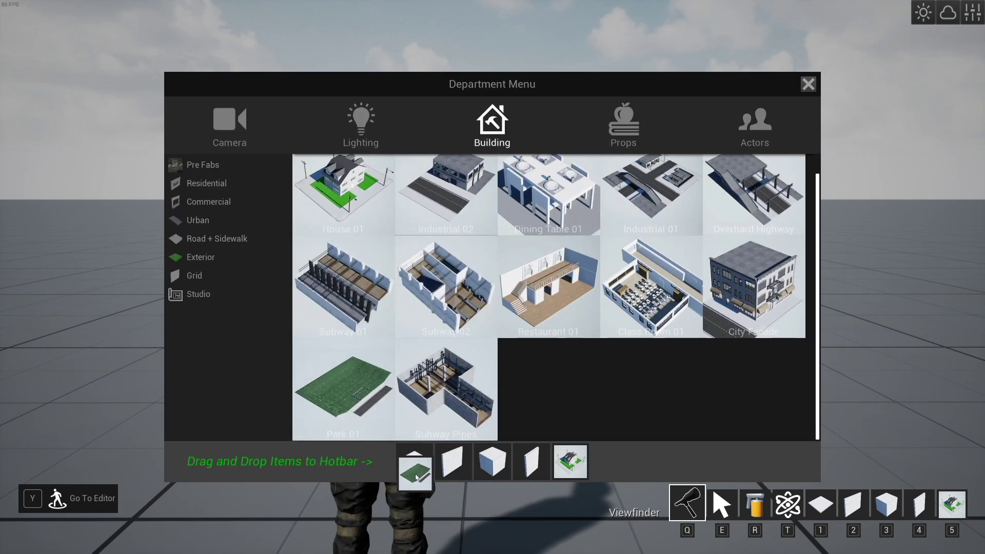
pyautogui.moveTo(415, 476); pyautogui.dragTo(414, 475)
pyautogui.moveTo(446, 393); pyautogui.dragTo(451, 457)
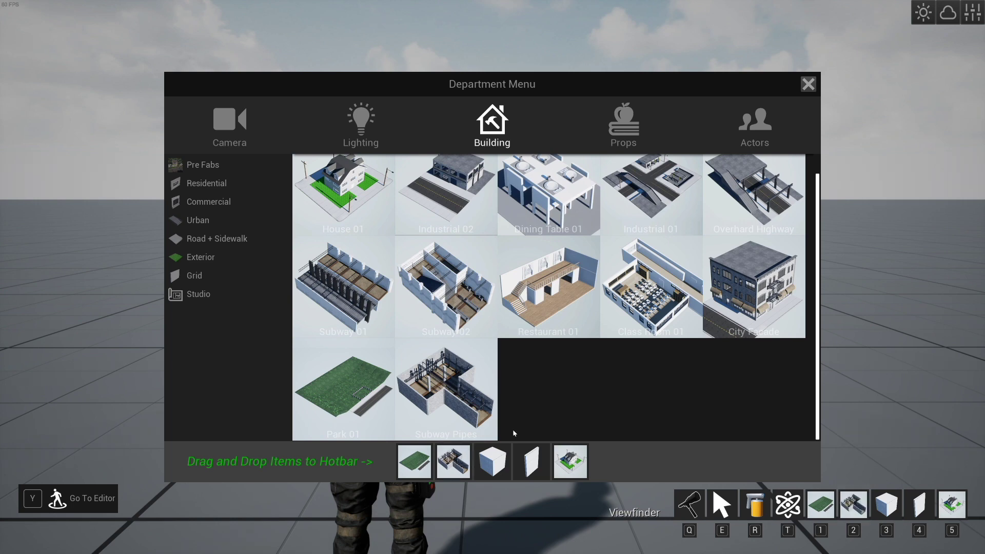
pyautogui.press('Tab')
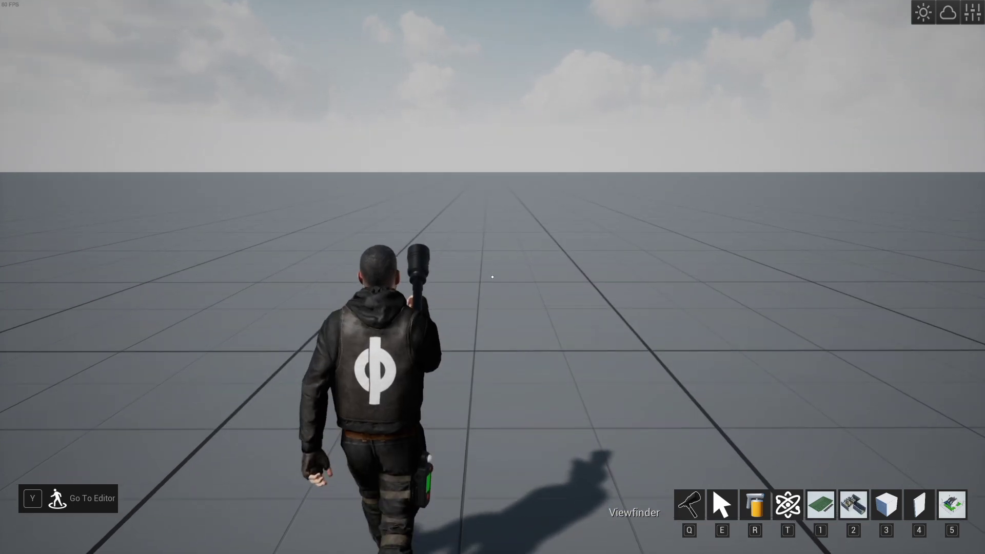
# Place the Park 01 prefab in the empty scene and walk to the opening of its fenced lot
pyautogui.press('1')
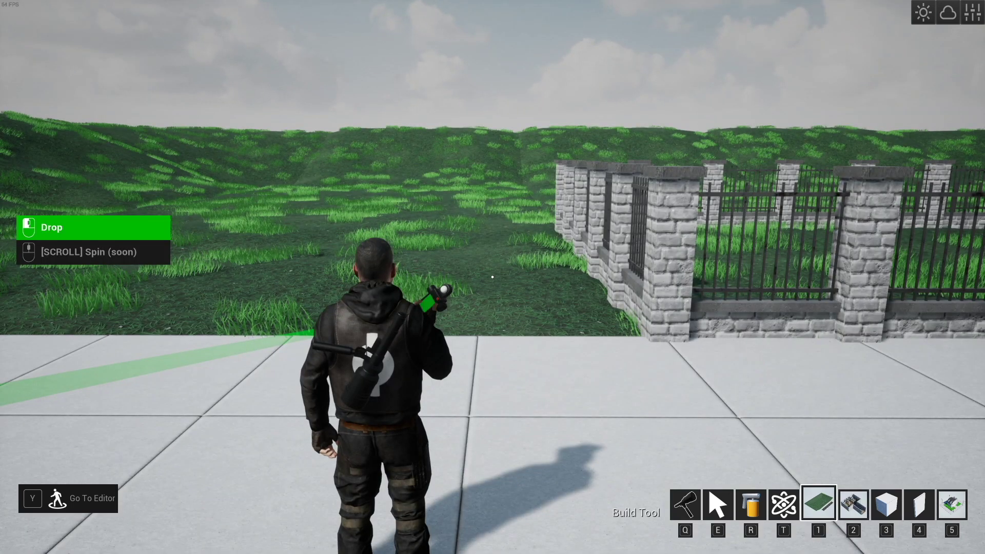
pyautogui.press('q')
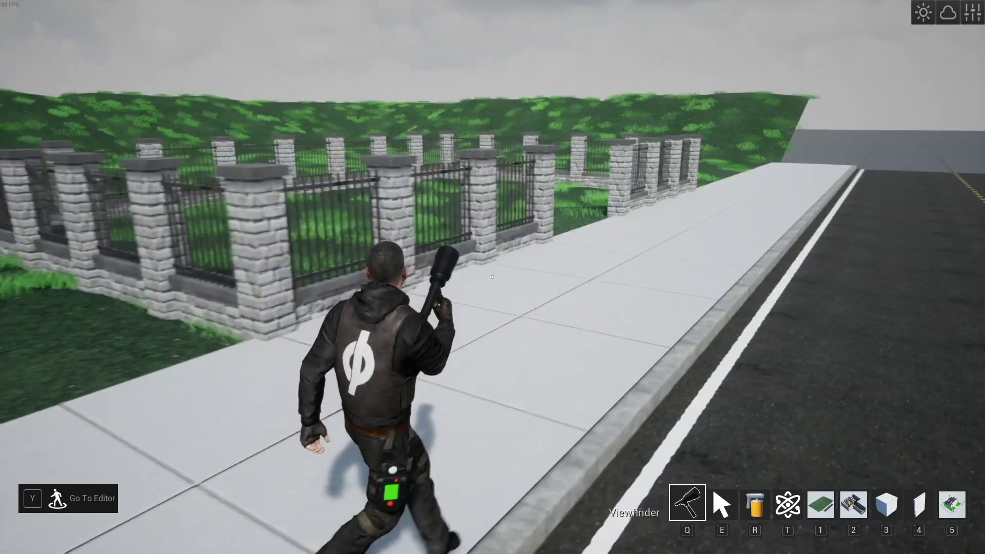
pyautogui.press('d')
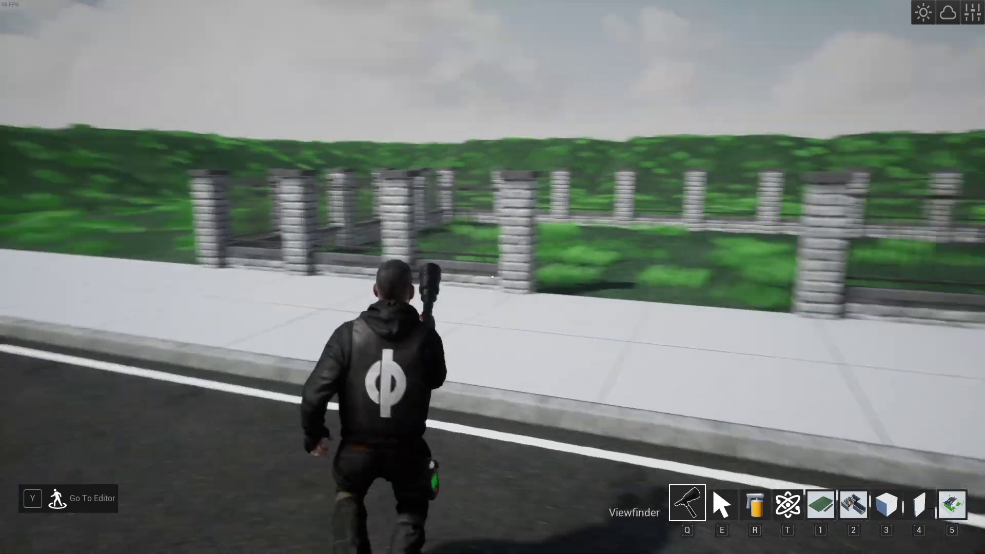
pyautogui.press('w')
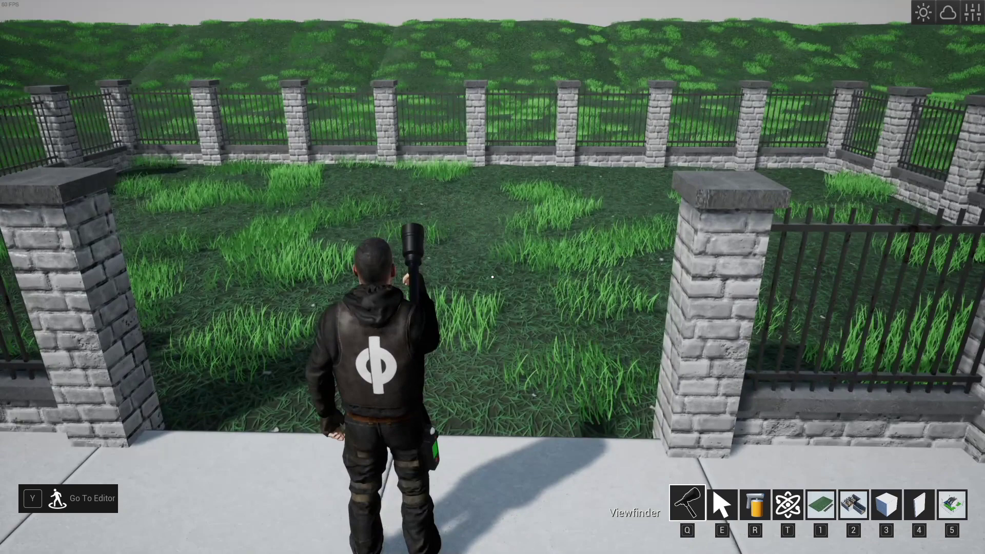
# Set the Foliage Count to 500 for the terrain inside the fence and to 0 for the hillside terrain beyond it
pyautogui.press('e')
pyautogui.click(492, 277)
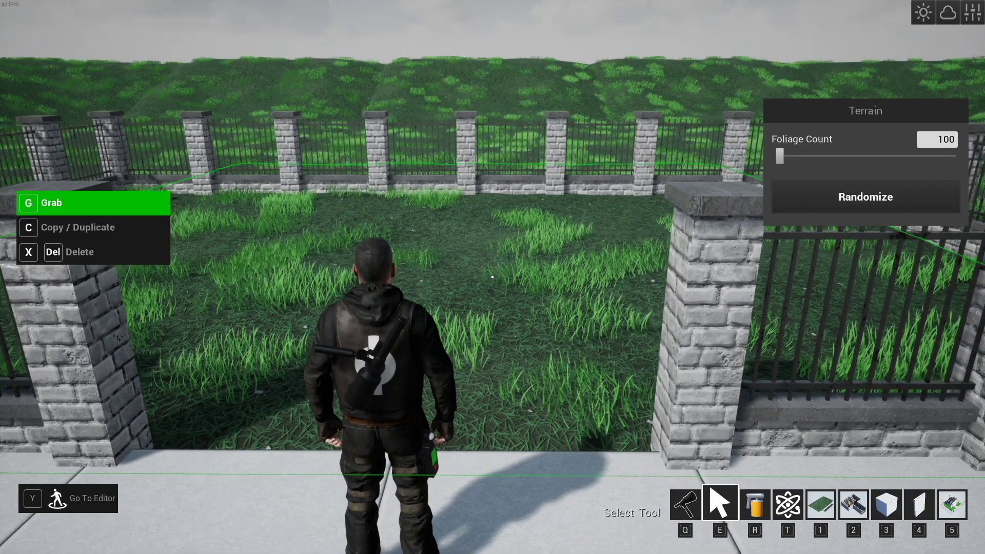
pyautogui.moveTo(779, 156); pyautogui.dragTo(951, 156)
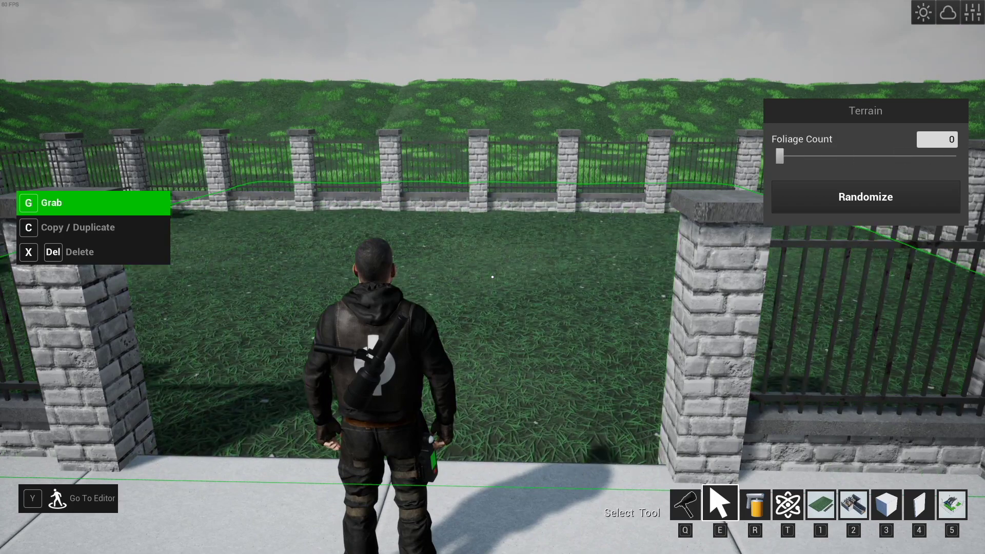
pyautogui.press('w')
pyautogui.press('space')
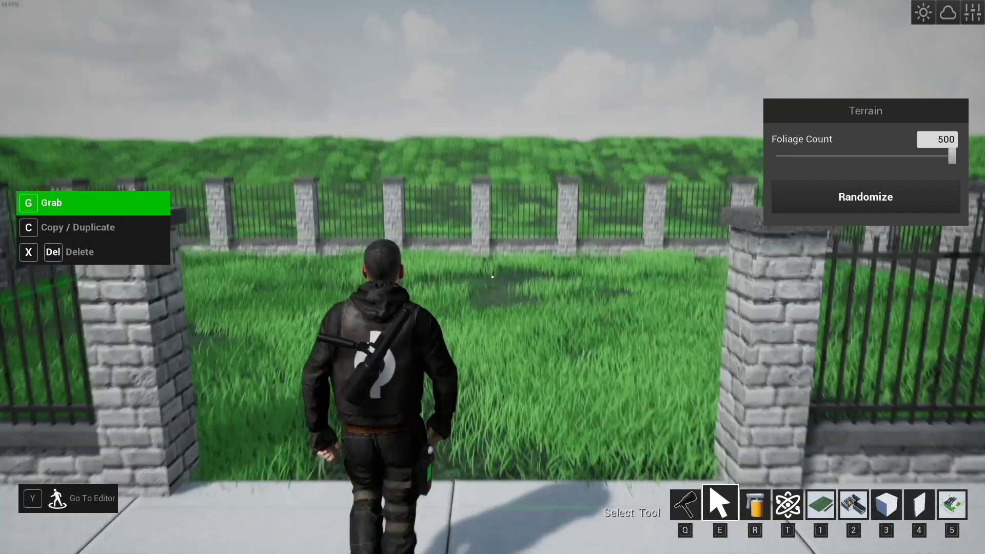
pyautogui.press('w')
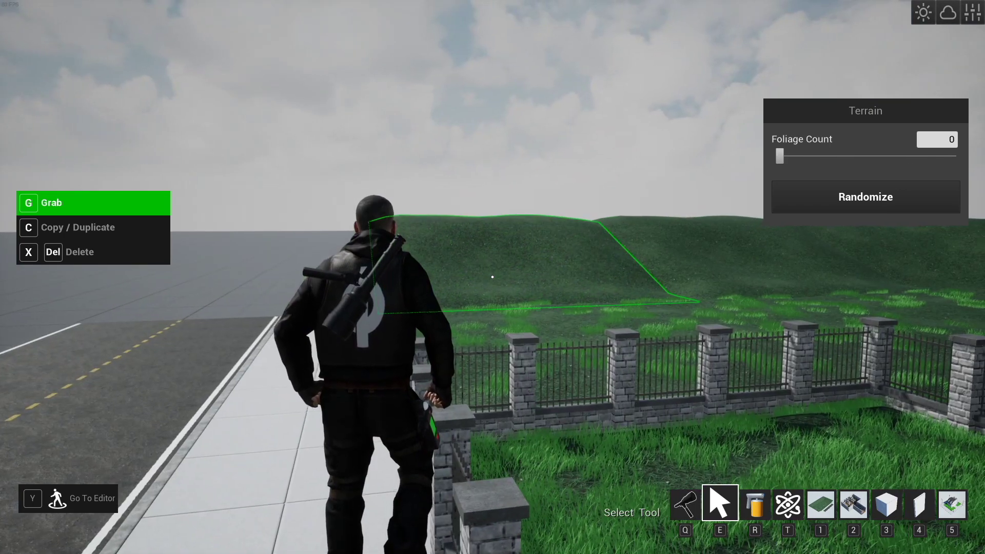
# Delete the stone pier beside the park entrance and the steel fence panel attached to it
pyautogui.press('q')
pyautogui.press('w')
pyautogui.press('space')
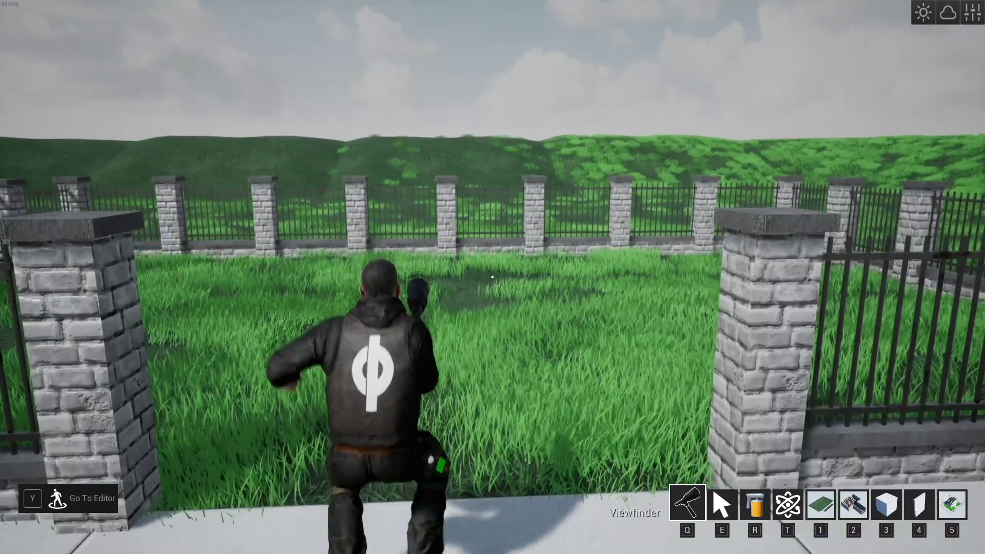
pyautogui.press('d')
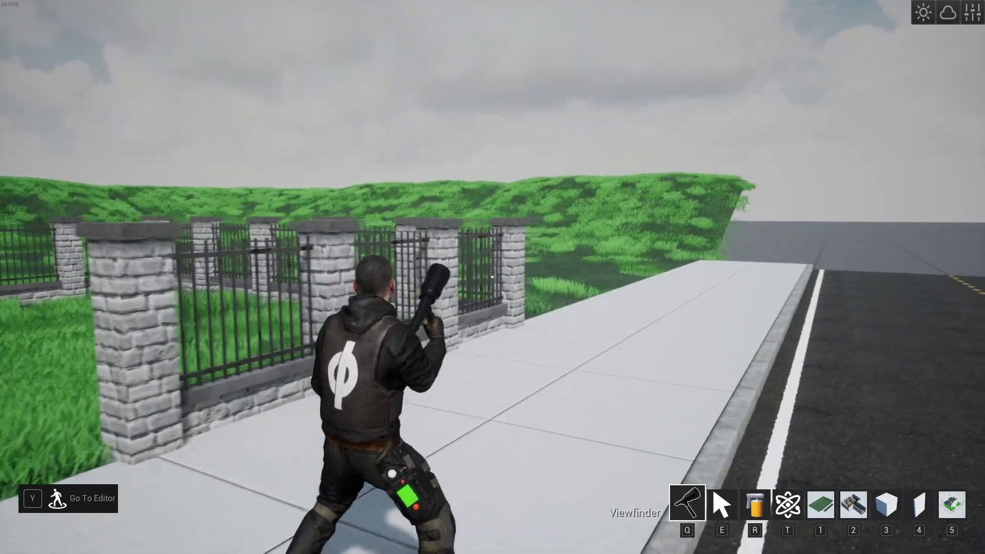
pyautogui.press('w')
pyautogui.press('e')
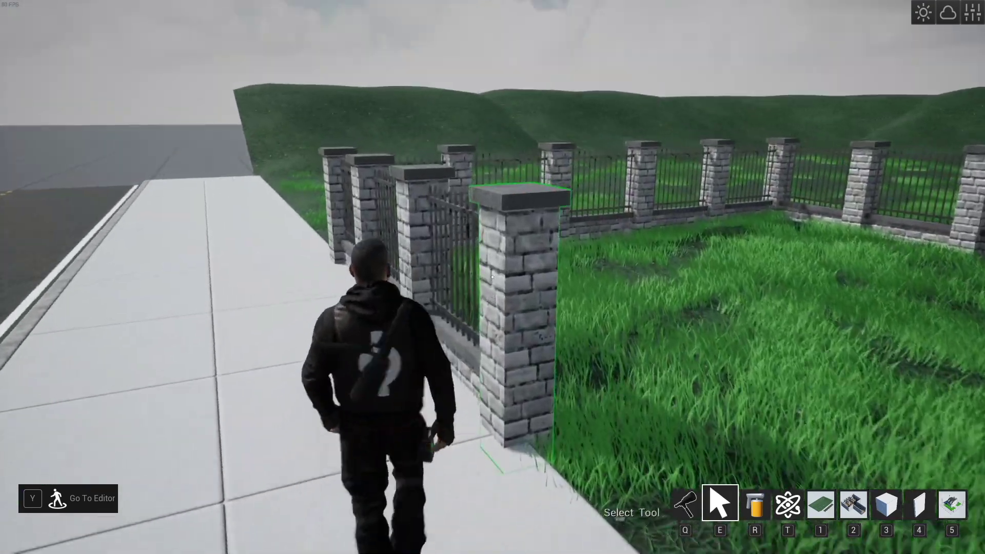
pyautogui.press('a')
pyautogui.press('s')
pyautogui.press('w')
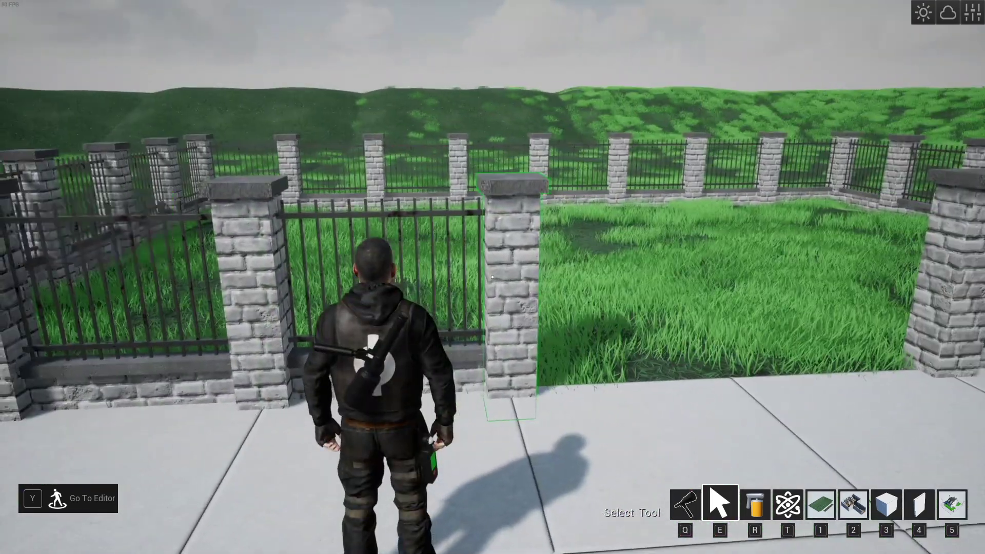
pyautogui.press('x')
pyautogui.click(493, 277)
pyautogui.press('x')
pyautogui.press('q')
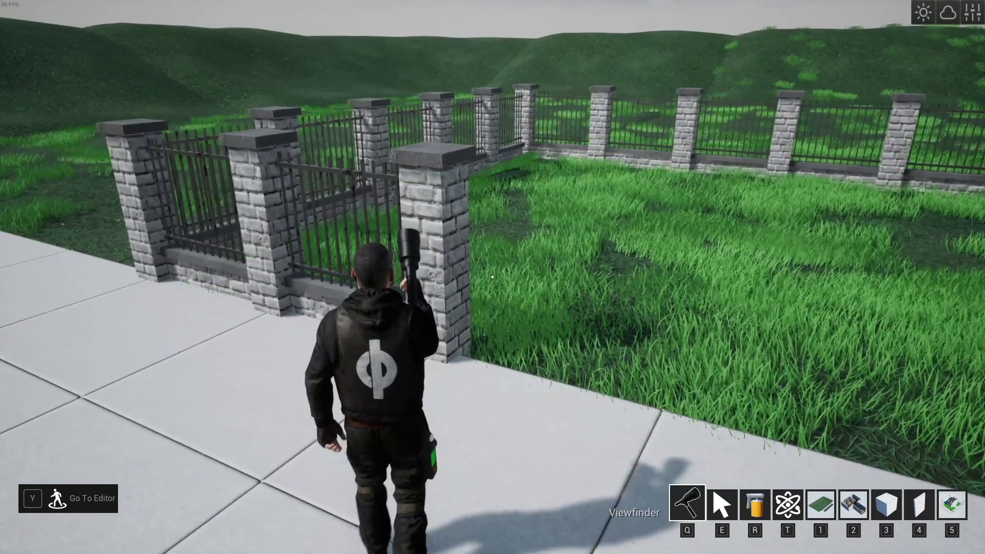
# Assign the Fence Pier 01 and Fence 01 building pieces to hotbar slots 1 and 2
pyautogui.press('Tab')
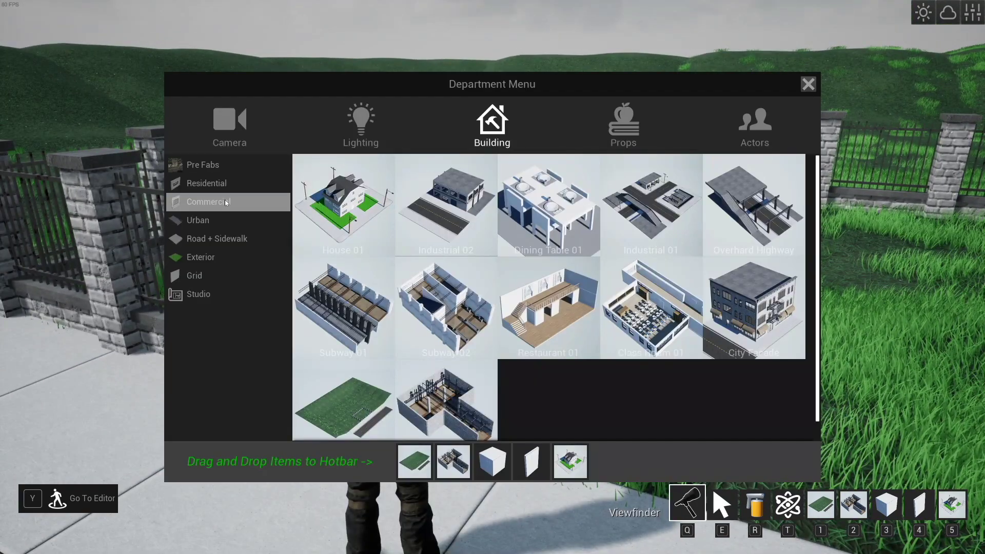
pyautogui.click(225, 201)
pyautogui.scroll(-10, 583, 292)
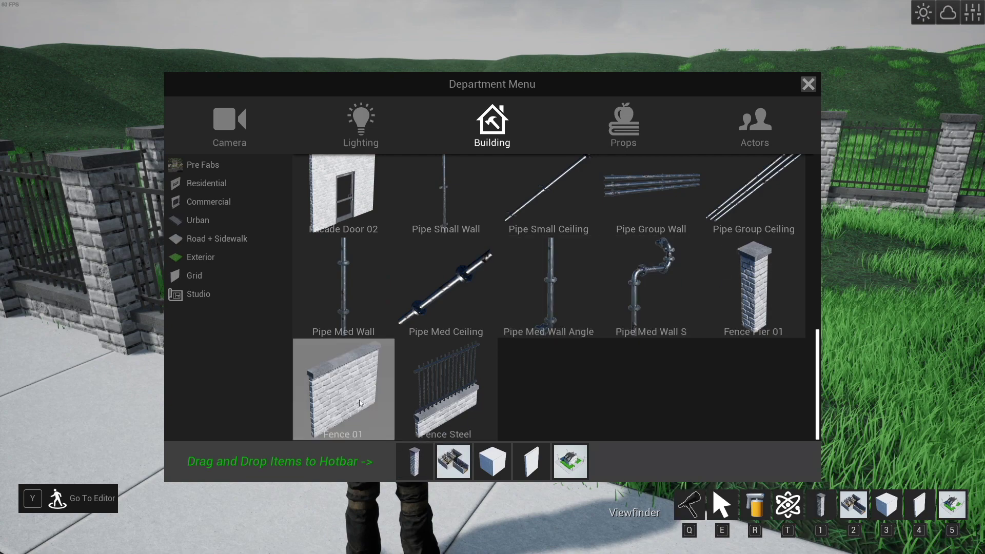
pyautogui.press('Tab')
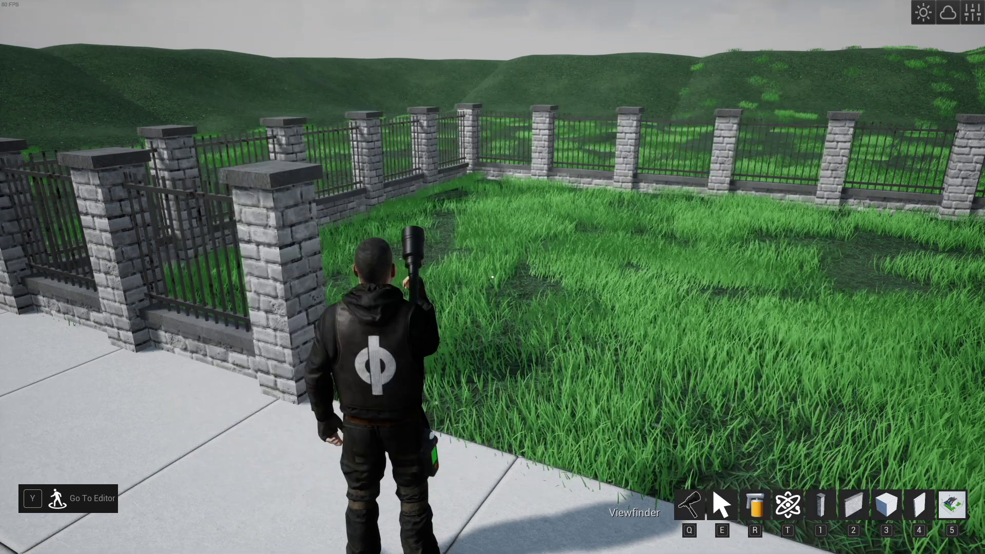
# Build an L-shaped stone wall inward from the park entrance using Fence 01 panels with Fence Pier 01 at the corner and end
pyautogui.press('2')
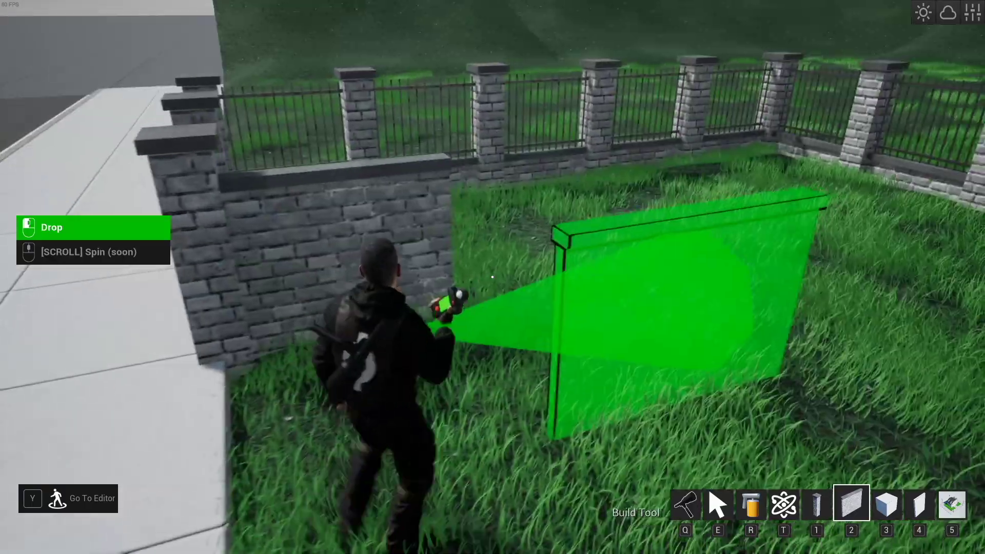
pyautogui.press('1')
pyautogui.press('2')
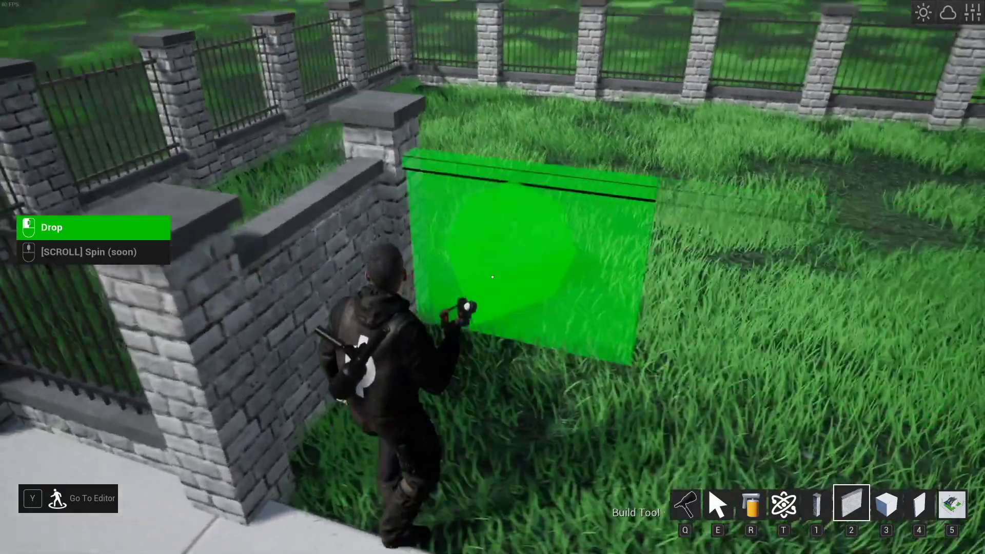
pyautogui.click(492, 277)
pyautogui.press('1')
pyautogui.click(492, 277)
pyautogui.press('q')
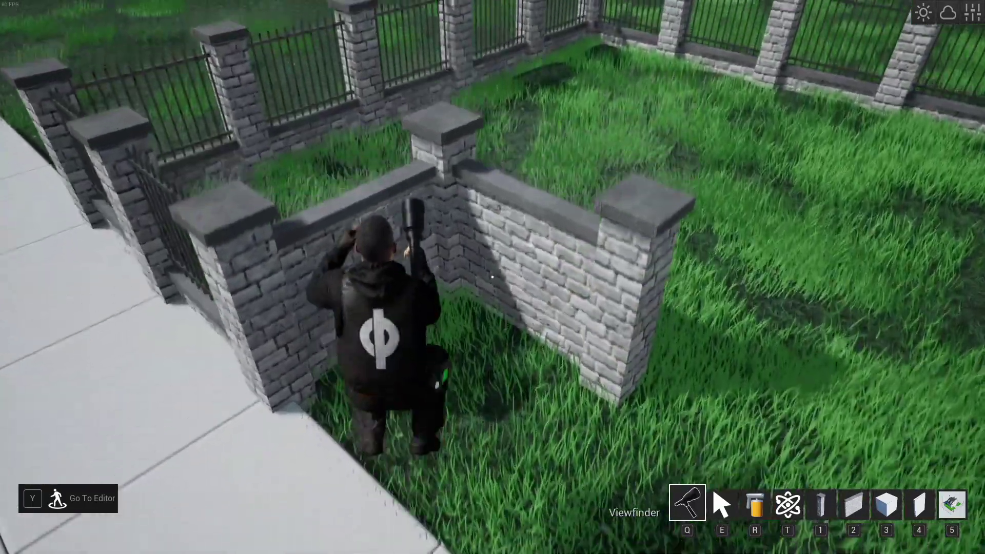
# In the free-camera editor, move the inner stone wall panel past the end pier, spin it and drop it at an angle
pyautogui.press('y')
pyautogui.click(483, 304)
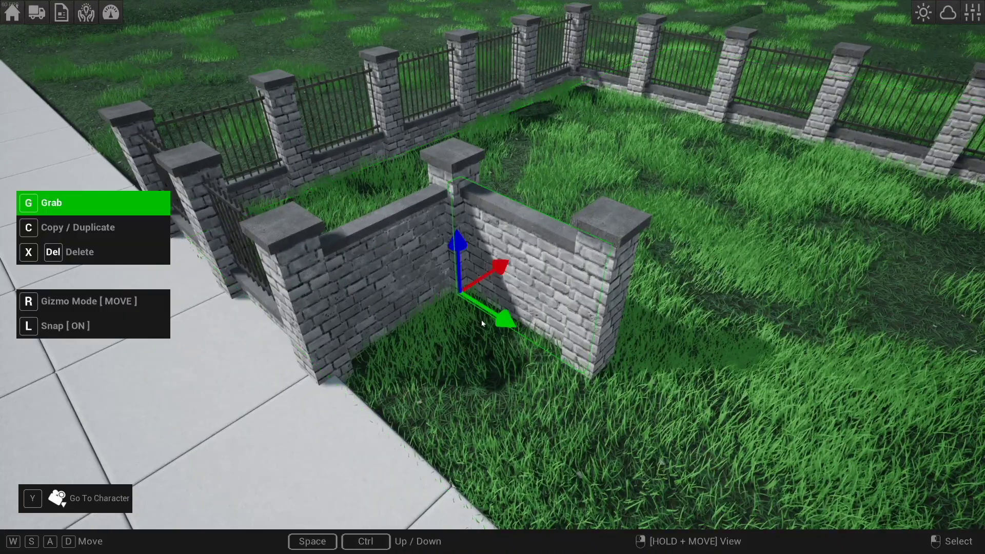
pyautogui.press('a')
pyautogui.moveTo(482, 319)
pyautogui.mouseDown(button='right')
pyautogui.moveTo(536, 380)
pyautogui.moveTo(523, 339)
pyautogui.moveTo(482, 319)
pyautogui.mouseUp(button='right')
pyautogui.press('g')
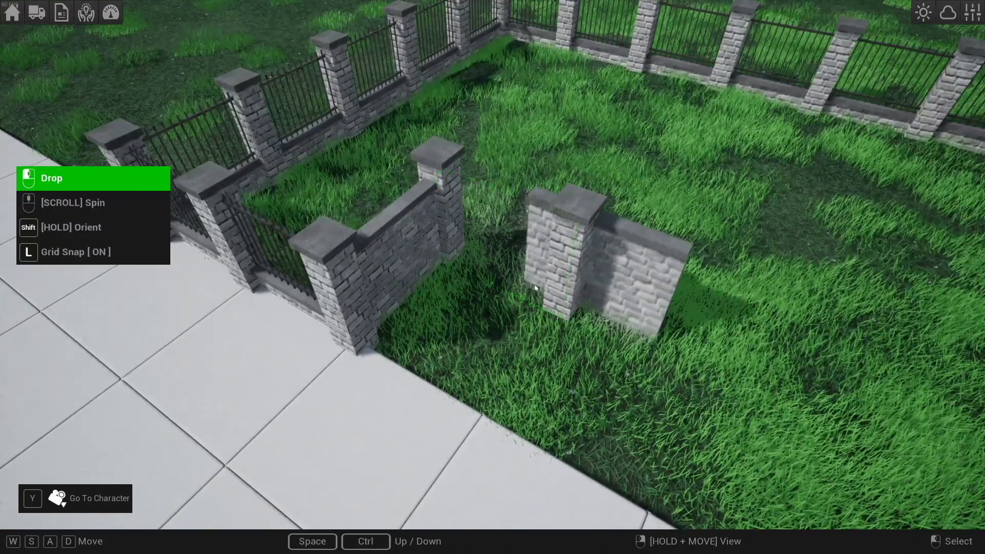
pyautogui.scroll(-6, 598, 340)
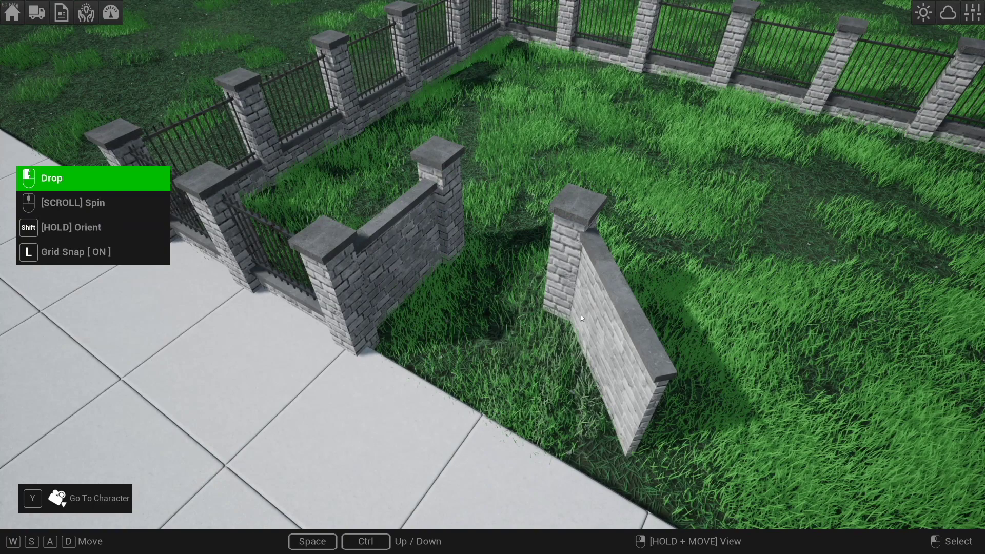
pyautogui.click(581, 315)
pyautogui.moveTo(581, 315); pyautogui.dragTo(582, 302, button='right')
pyautogui.moveTo(577, 294); pyautogui.dragTo(570, 297)
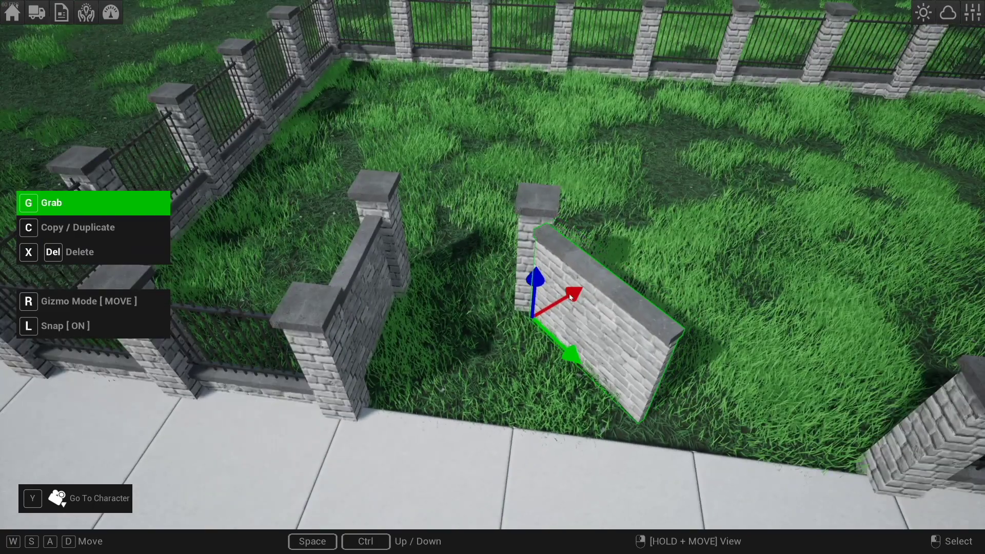
# Duplicate the angled stone wall panel, spin the copy out onto the sidewalk, and set a copied stone pier at the joint
pyautogui.press('c')
pyautogui.scroll(-6, 416, 256)
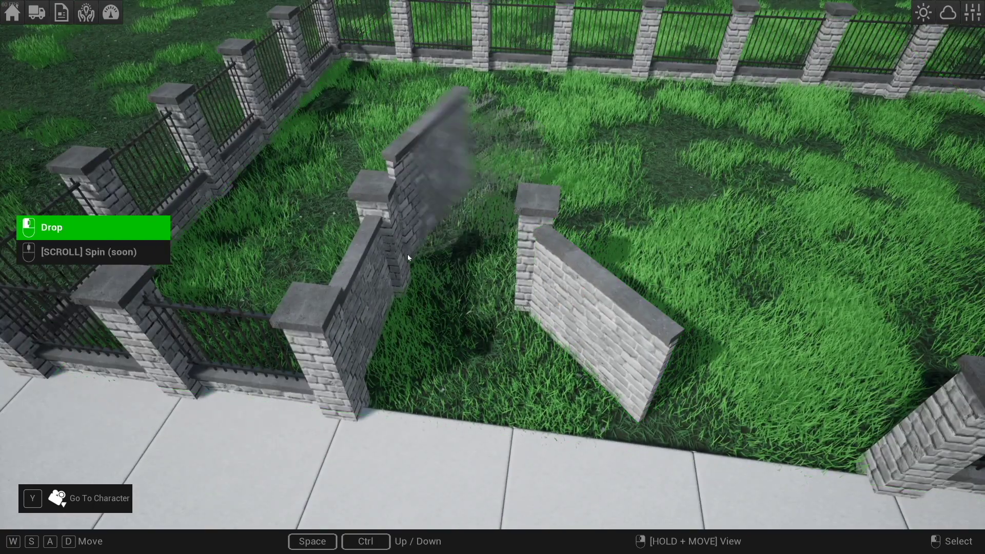
pyautogui.scroll(3, 458, 349)
pyautogui.press('s')
pyautogui.scroll(-6, 451, 334)
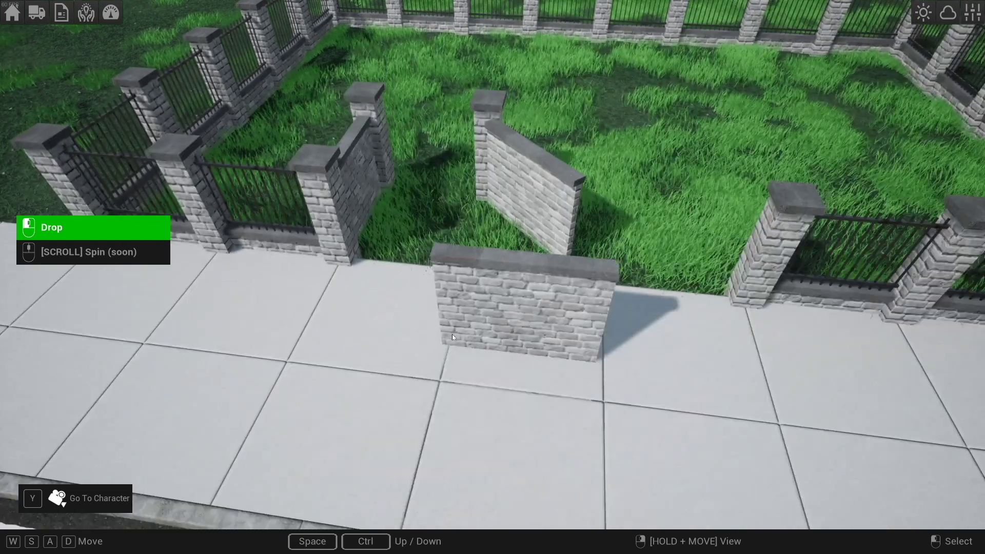
pyautogui.click(483, 343)
pyautogui.press('w')
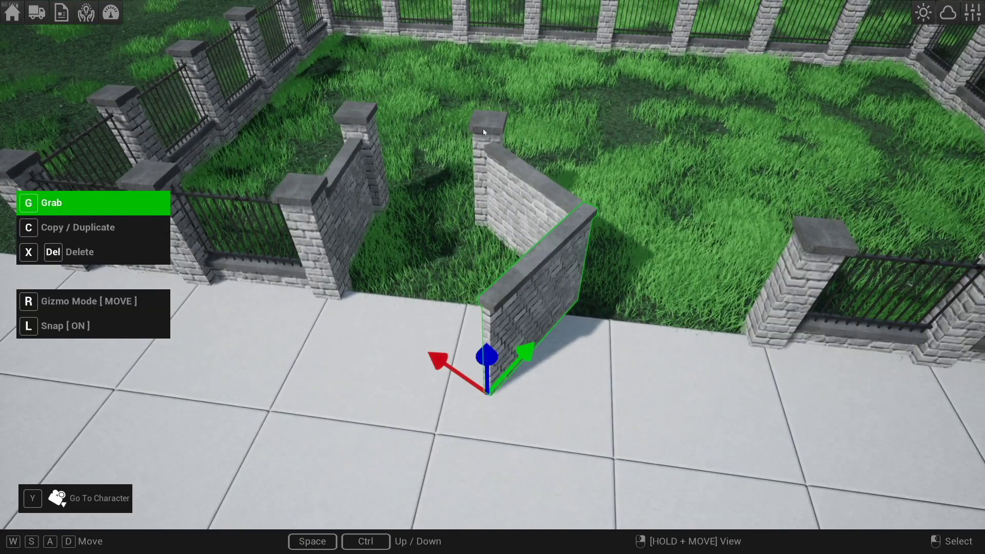
pyautogui.press('g')
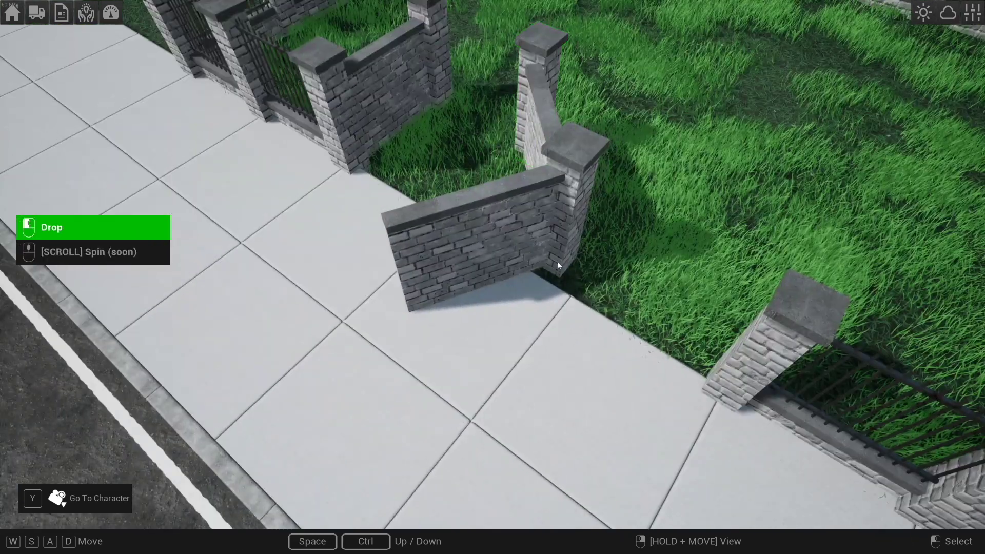
pyautogui.click(565, 263)
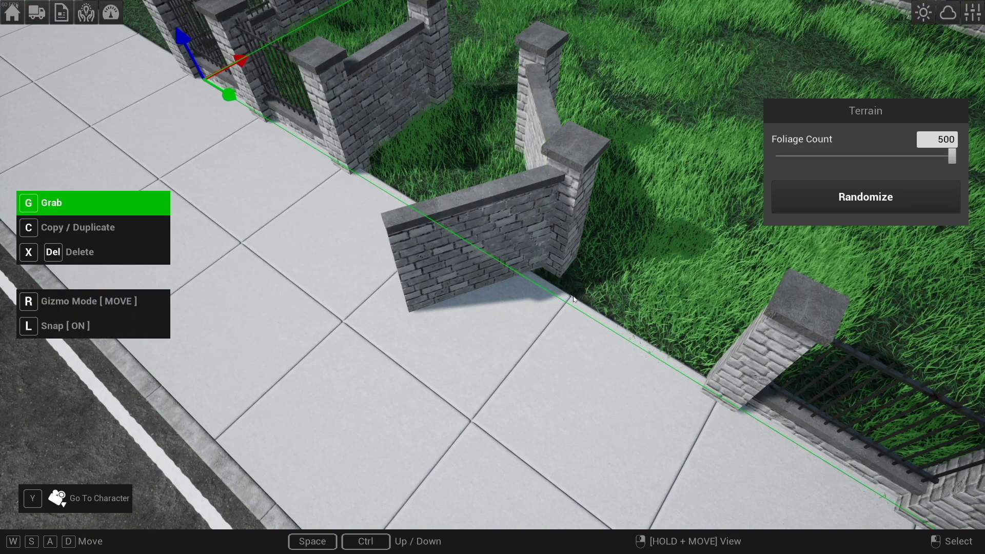
# Return to the character and delete the angled wall panels and freestanding piers beside the park entrance
pyautogui.press('y')
pyautogui.press('w')
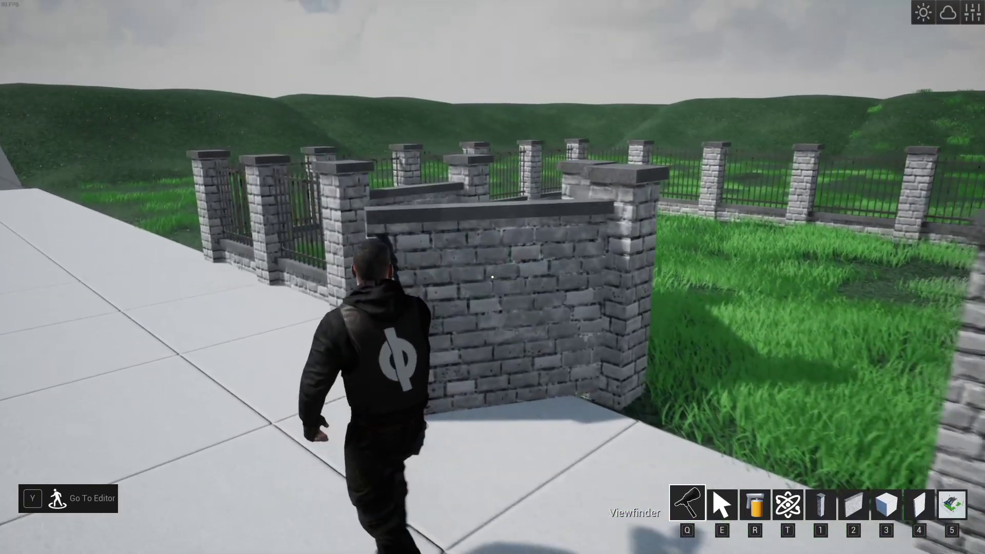
pyautogui.press('e')
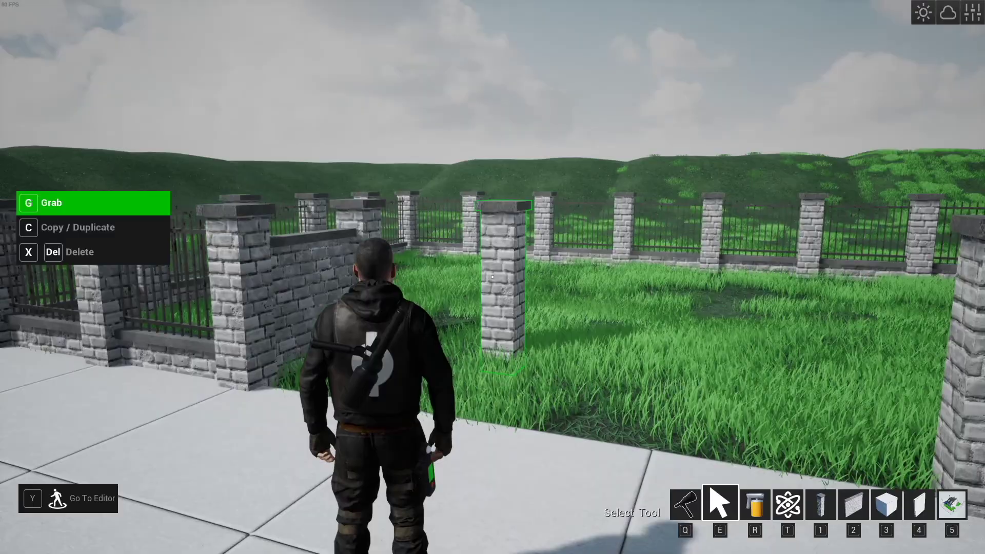
pyautogui.press('w')
# Rebuild the inner leg of the L-shaped stone wall with a Fence 01 panel and a stone pier at its end
pyautogui.press('2')
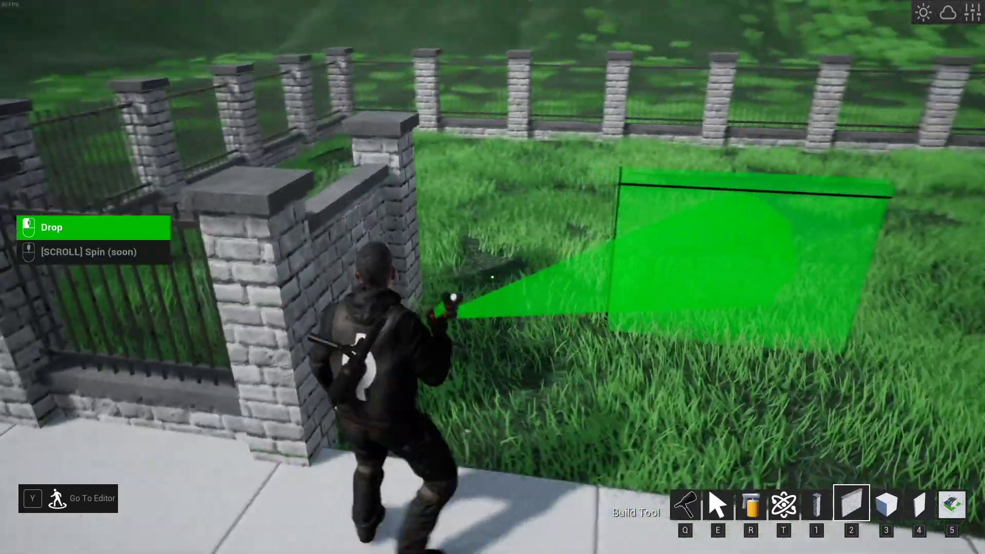
pyautogui.press('q')
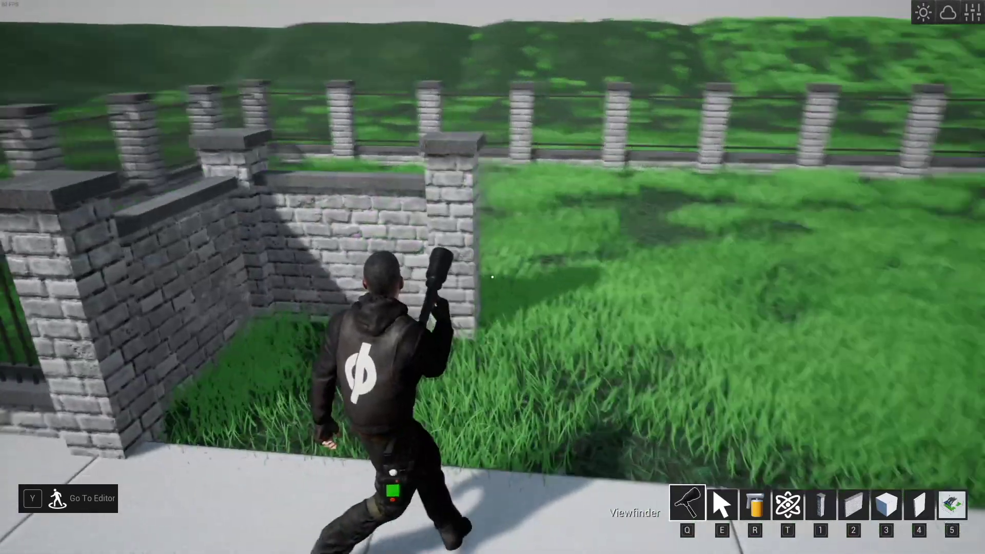
pyautogui.press('d')
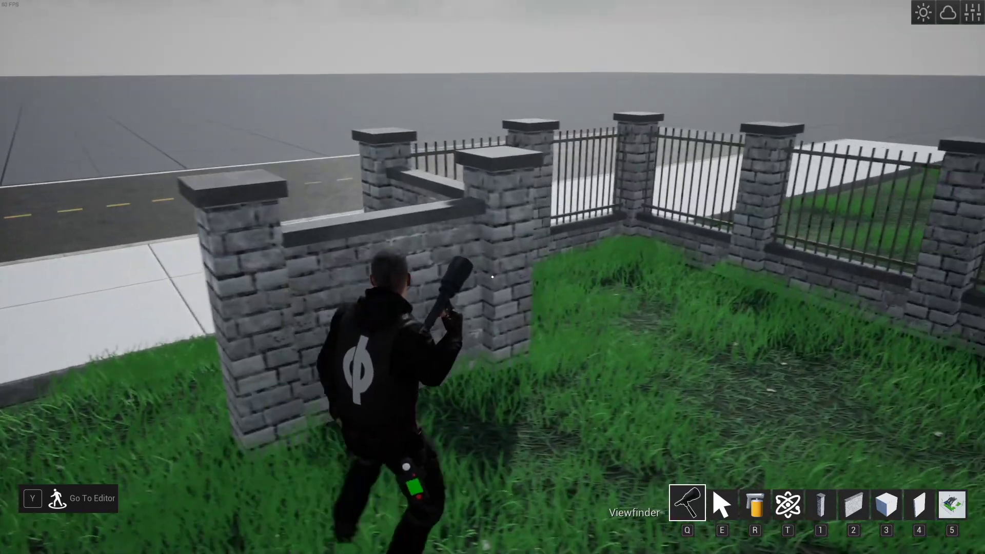
pyautogui.press('d')
pyautogui.press('w')
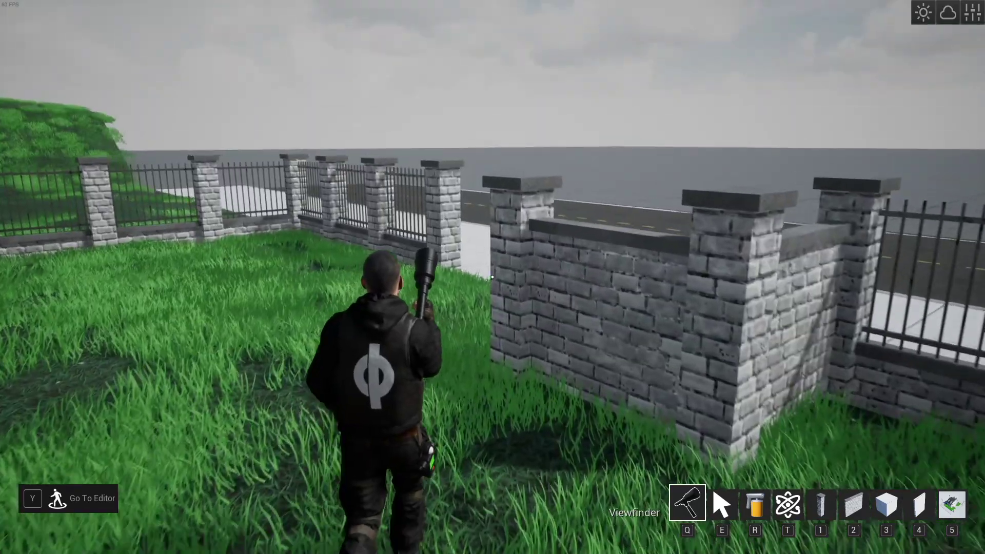
# Assign the Subway Pipes prefab to hotbar slot 1 and place it on the empty ground across the road
pyautogui.press('Tab')
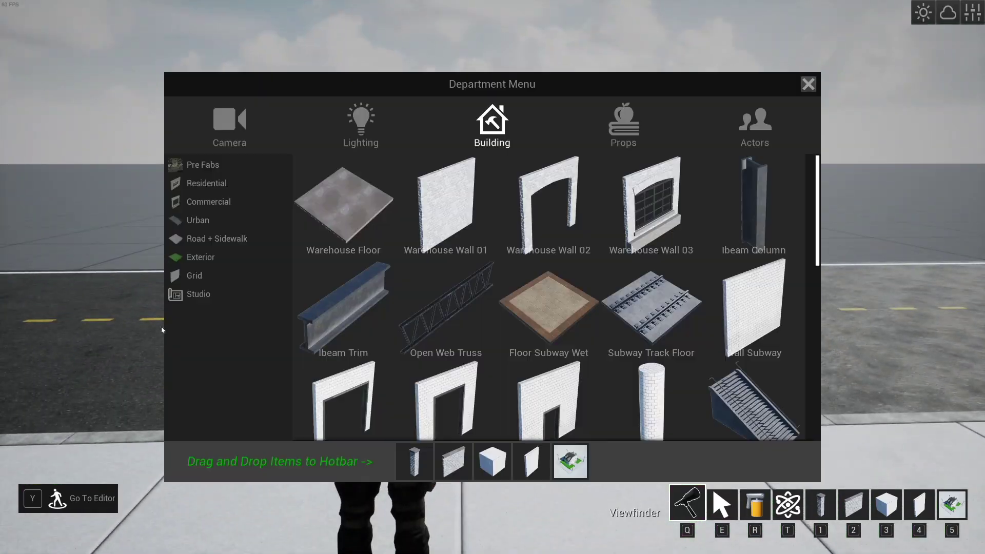
pyautogui.click(236, 163)
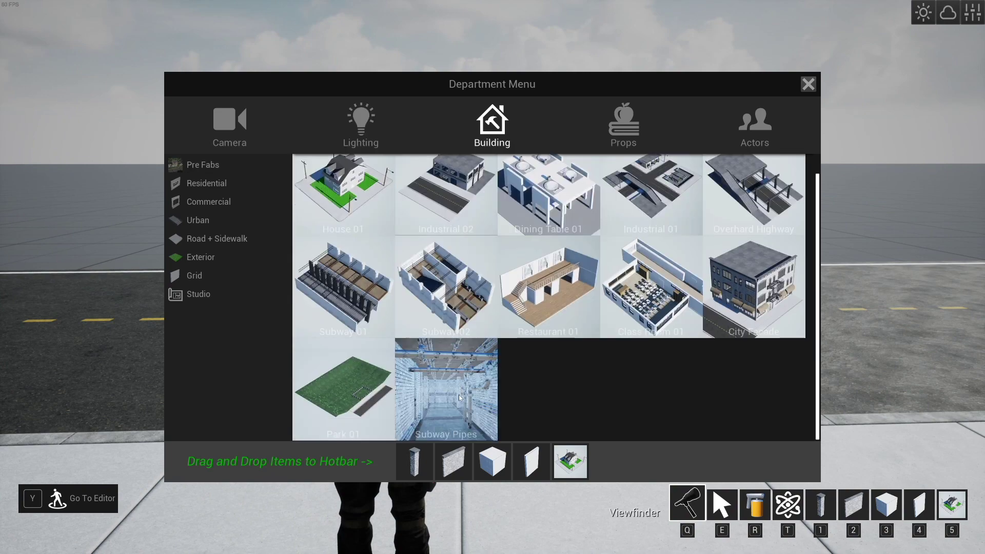
pyautogui.press('Tab')
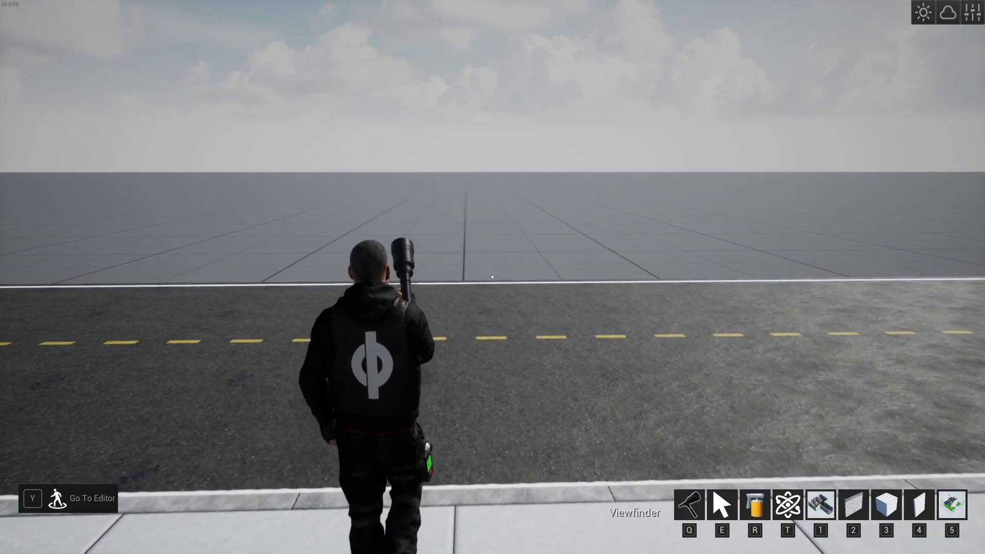
pyautogui.press('w')
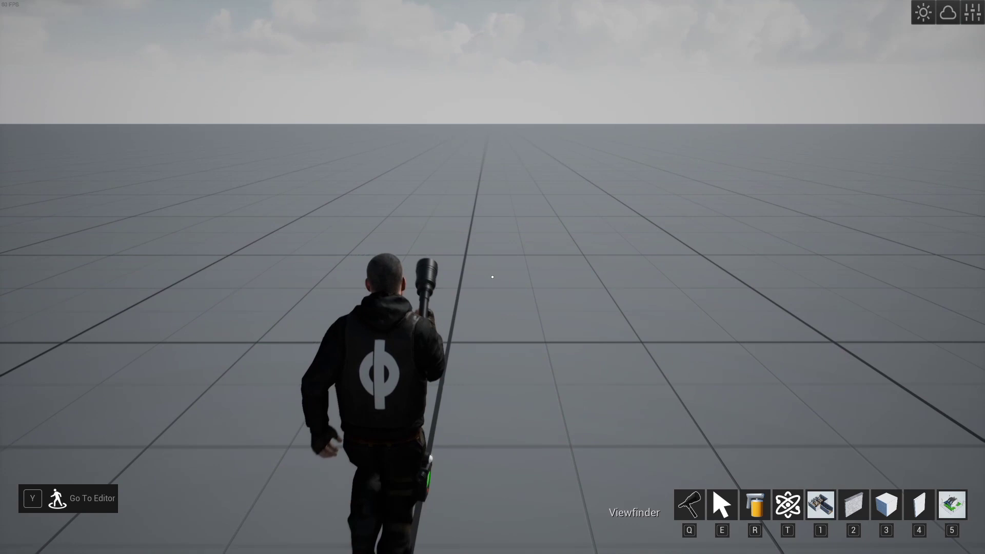
pyautogui.press('1')
pyautogui.click(492, 277)
# Inside the Subway Pipes room, assign the three thin pipe pieces to hotbar slots 1 to 3 and the round ceiling light to slot 4
pyautogui.press('w')
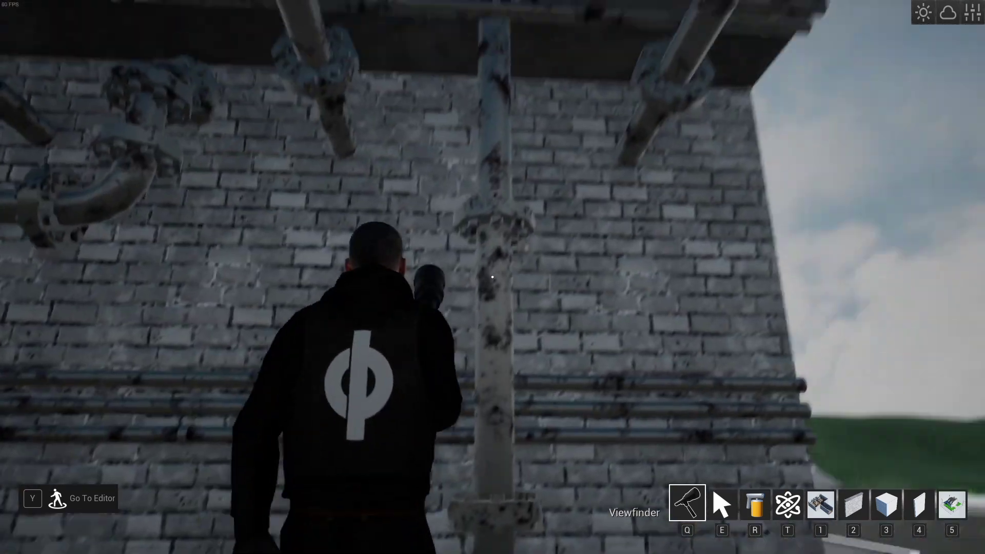
pyautogui.press('w')
pyautogui.press('w')
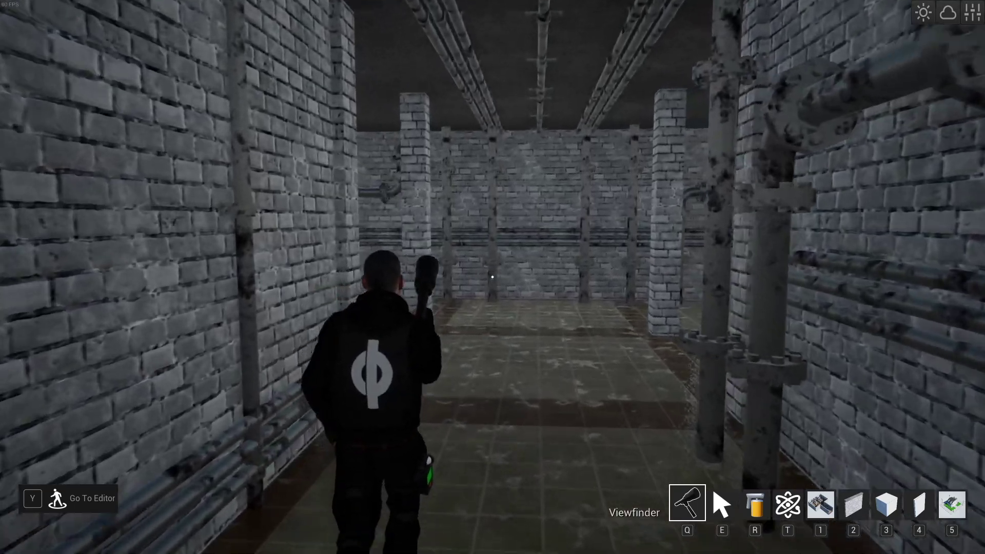
pyautogui.press('w')
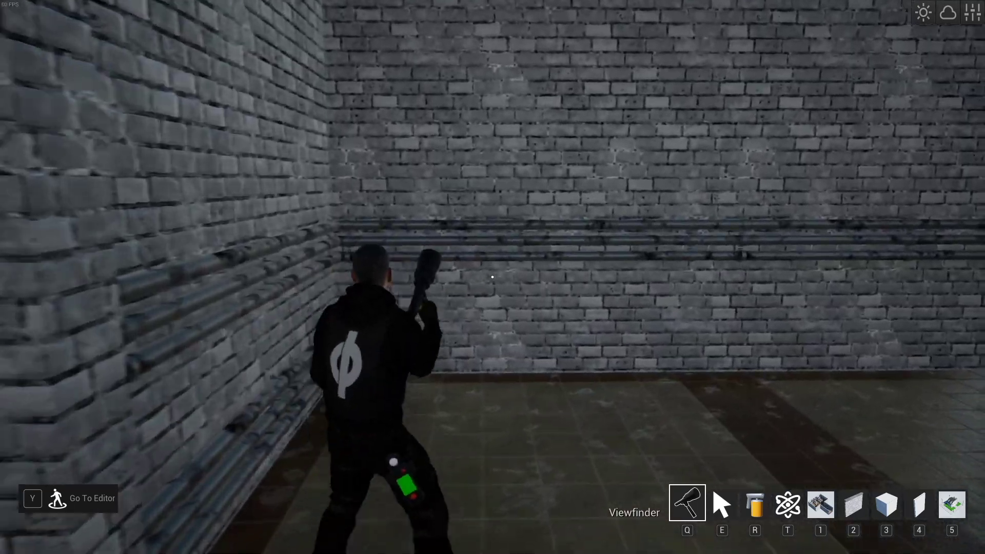
pyautogui.press('w')
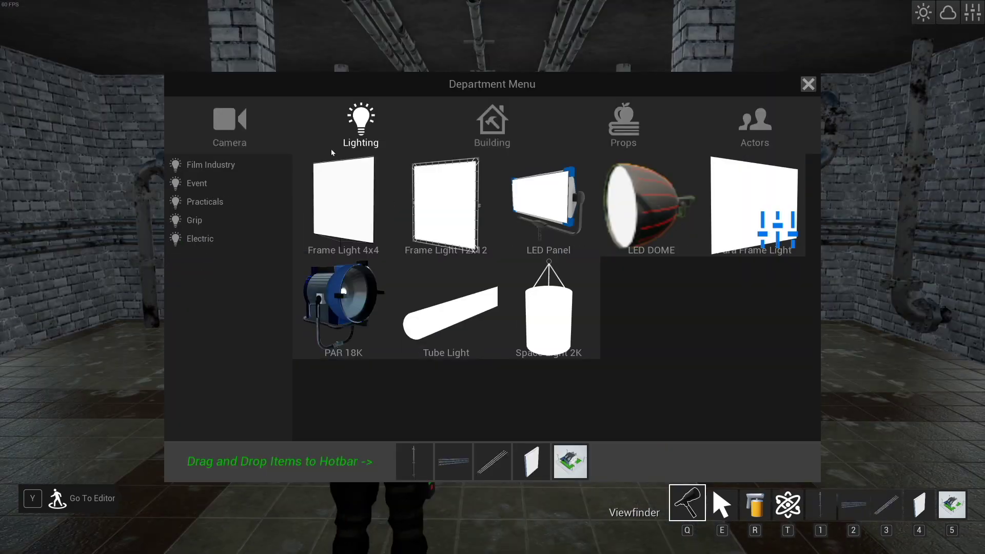
pyautogui.click(215, 183)
pyautogui.click(216, 202)
pyautogui.moveTo(445, 299); pyautogui.dragTo(536, 456)
pyautogui.press('Tab')
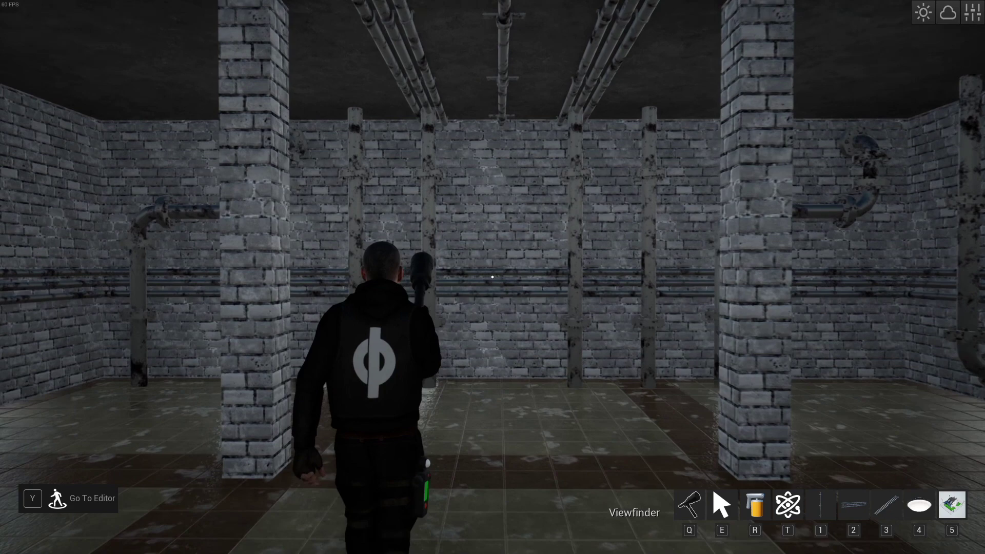
# Mount the round ceiling light on the subway room's ceiling beside the central pipe
pyautogui.press('4')
pyautogui.click(492, 277)
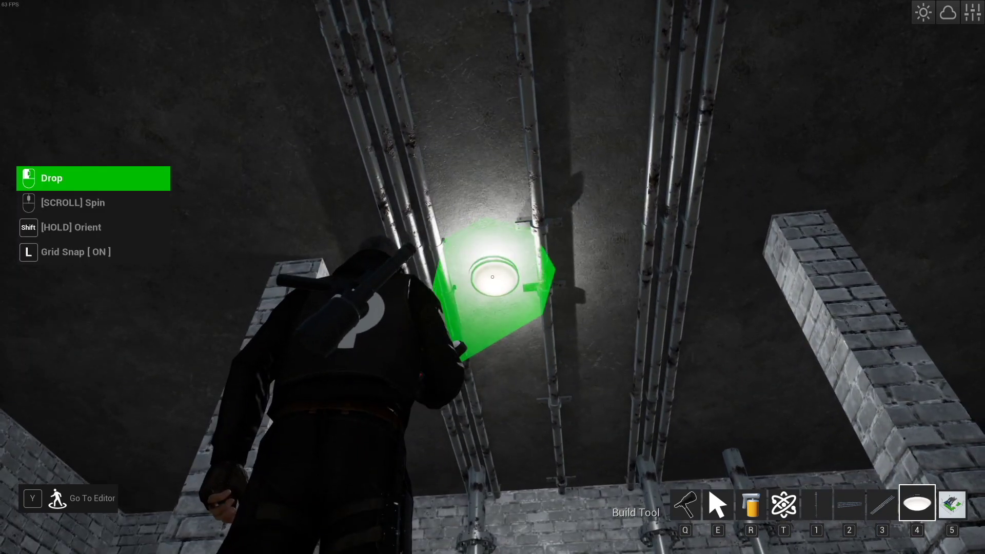
pyautogui.press('q')
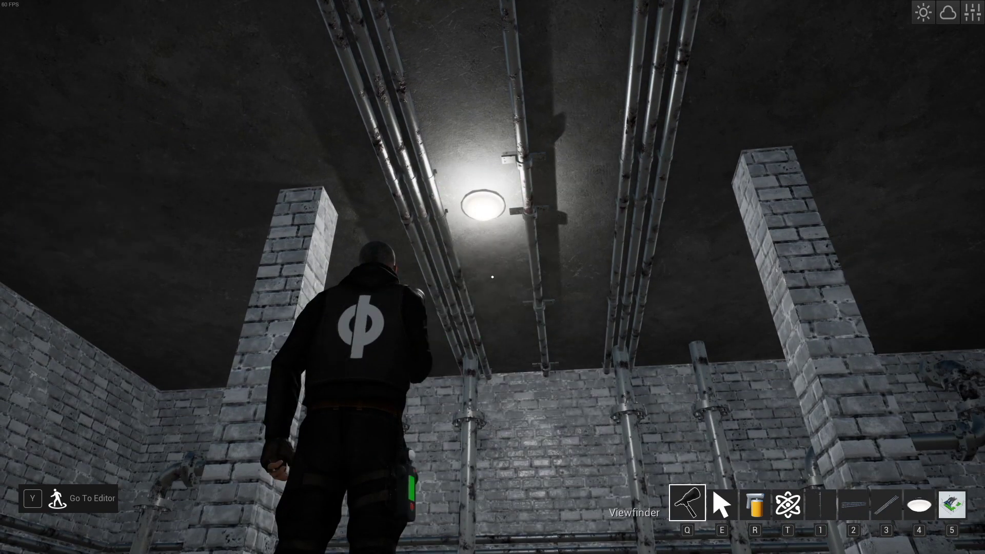
# Raise the ceiling light's intensity to 804.6 lumens in the free-camera editor and return to the character
pyautogui.press('y')
pyautogui.click(500, 226)
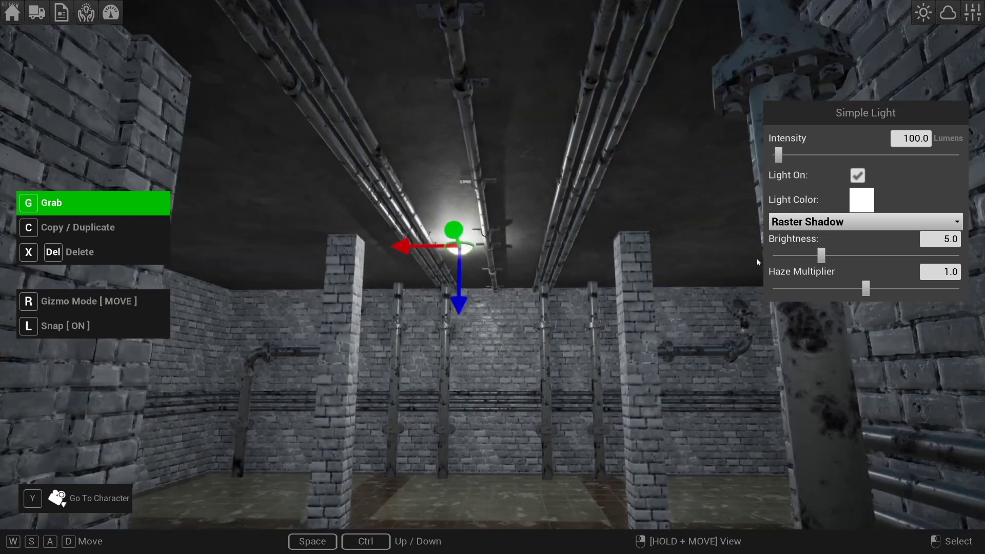
pyautogui.moveTo(779, 162); pyautogui.dragTo(787, 161)
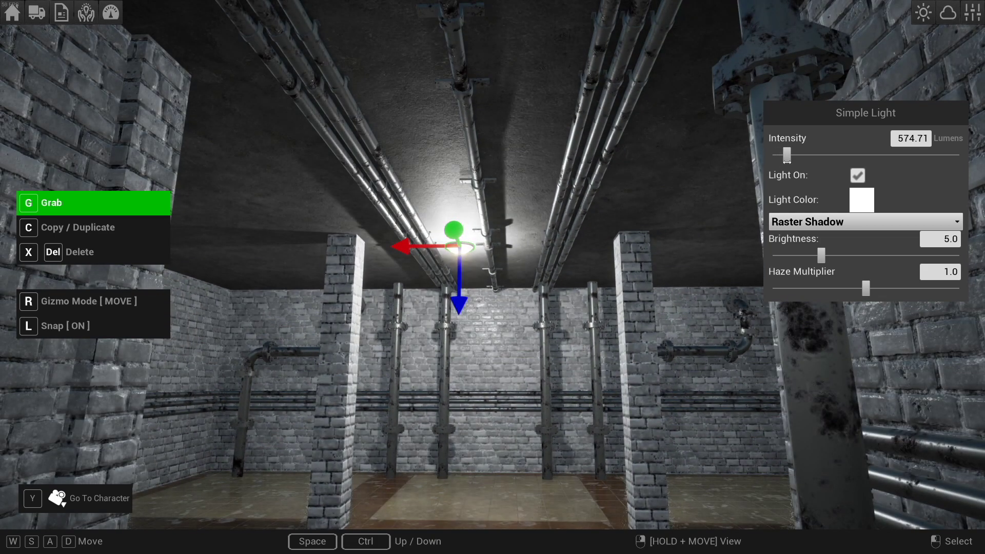
pyautogui.moveTo(721, 222); pyautogui.dragTo(548, 350, button='right')
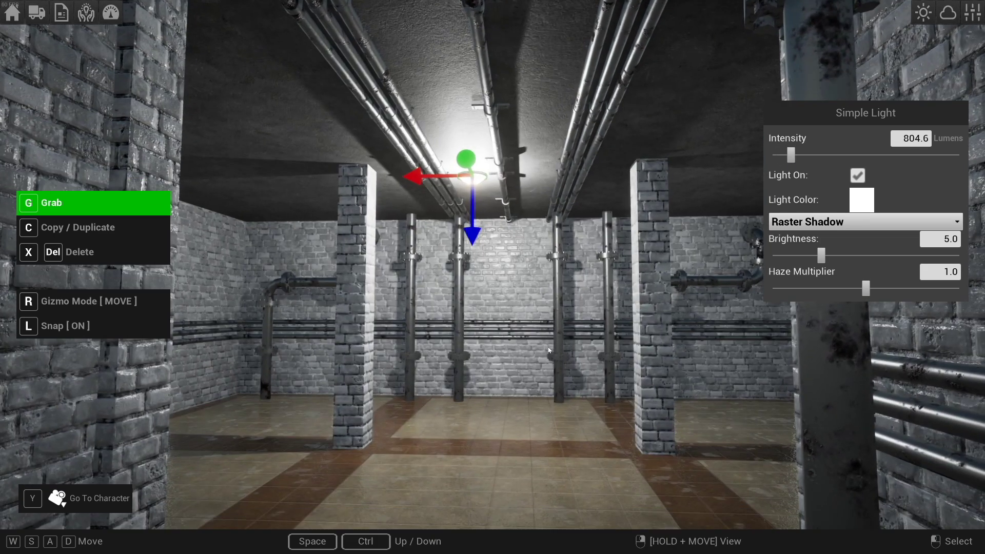
pyautogui.press('y')
# Place the thin vertical pipe from slot 1 against the back wall, in line with the central ceiling pipe
pyautogui.press('w')
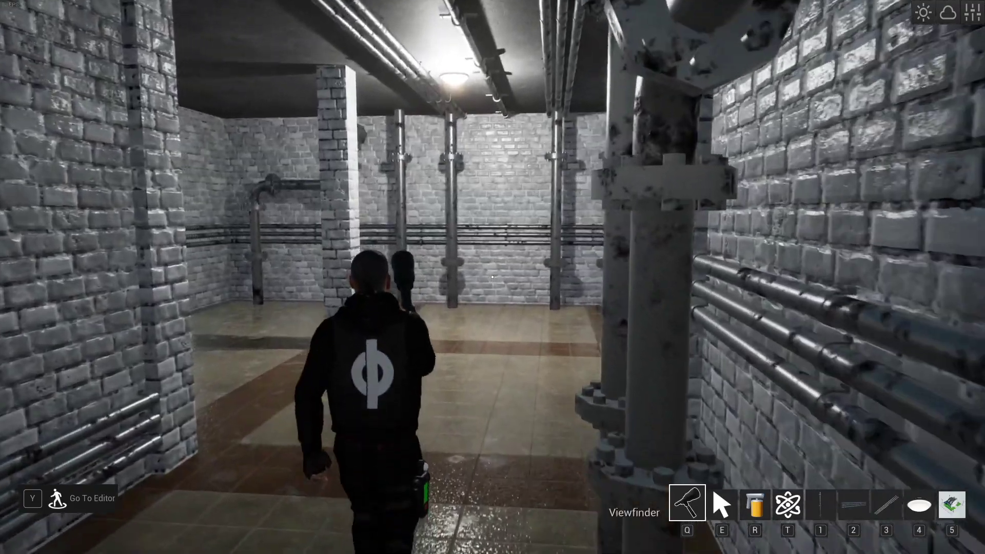
pyautogui.press('1')
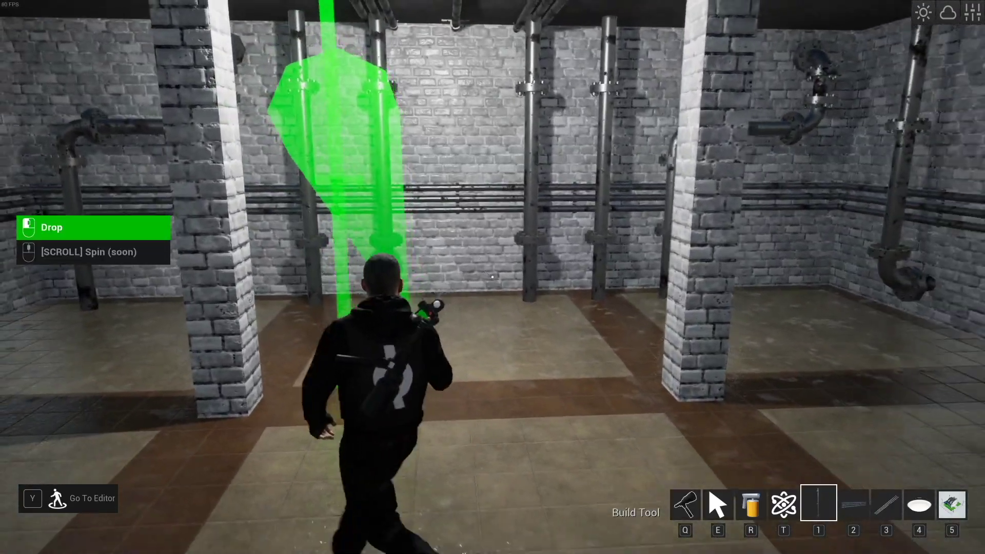
pyautogui.press('w')
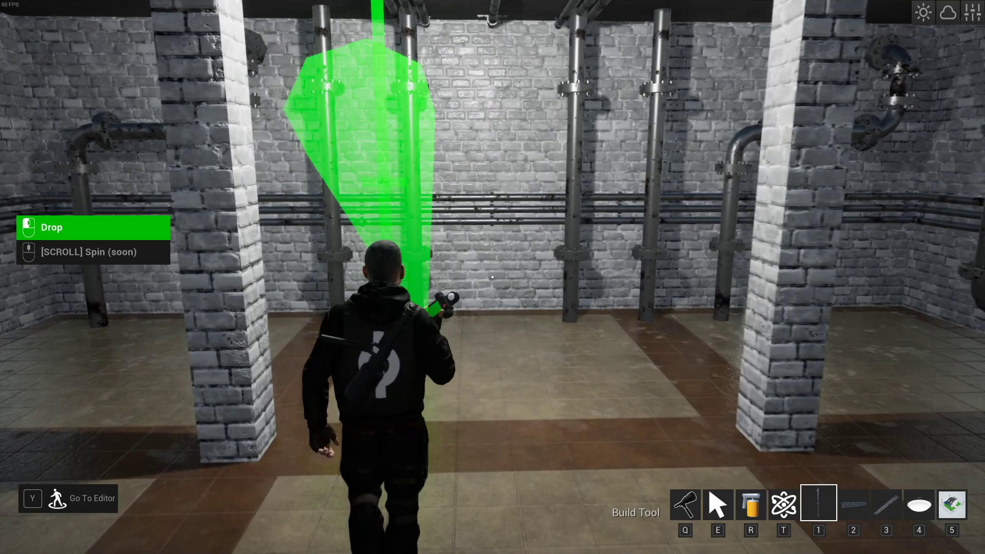
pyautogui.press('w')
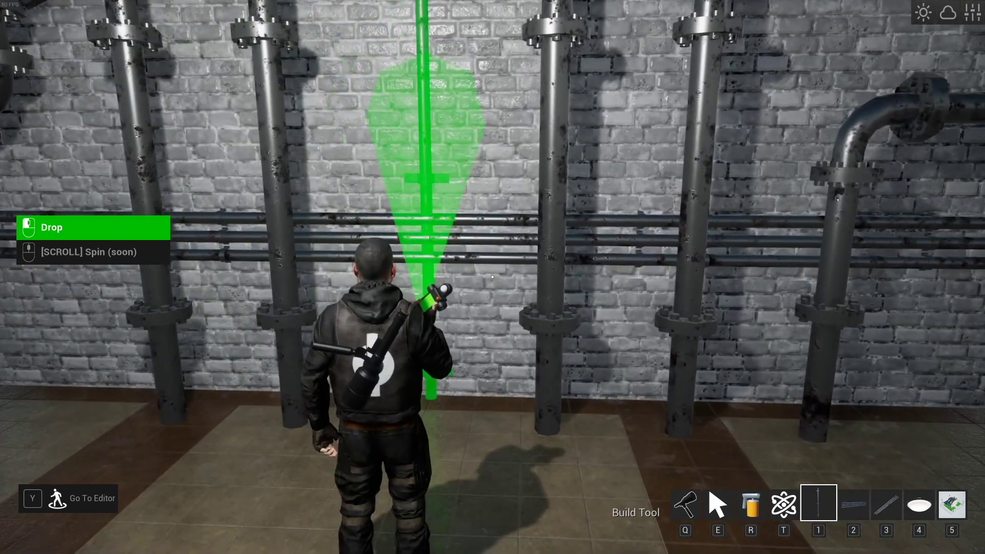
pyautogui.click(492, 277)
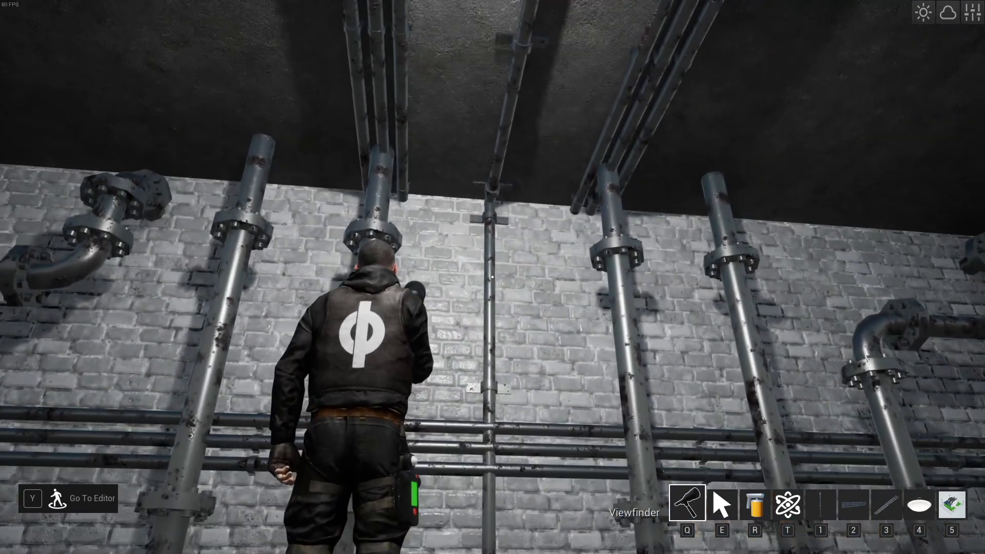
# Add a run of the slot 3 pipes to the ceiling, ending at a brick pillar
pyautogui.press('w')
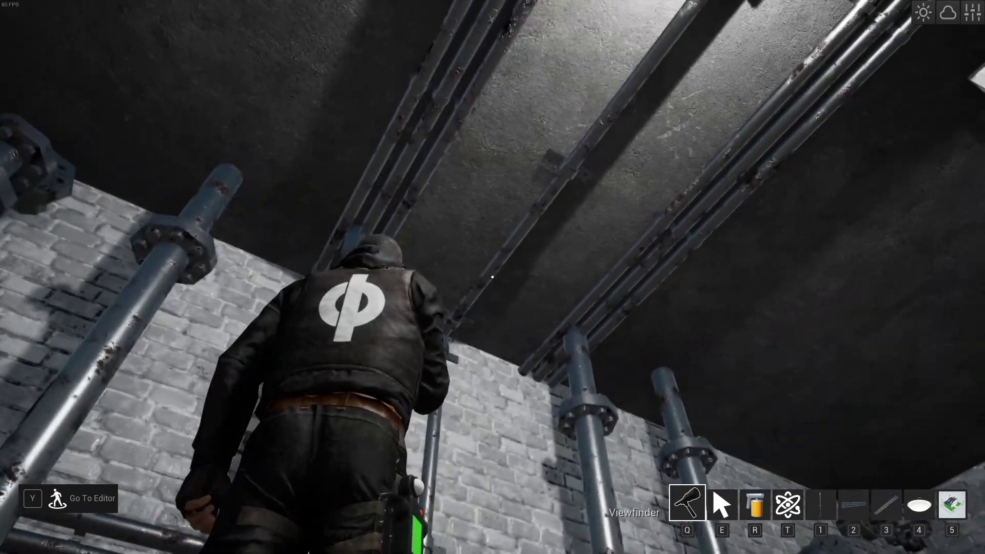
pyautogui.press('w')
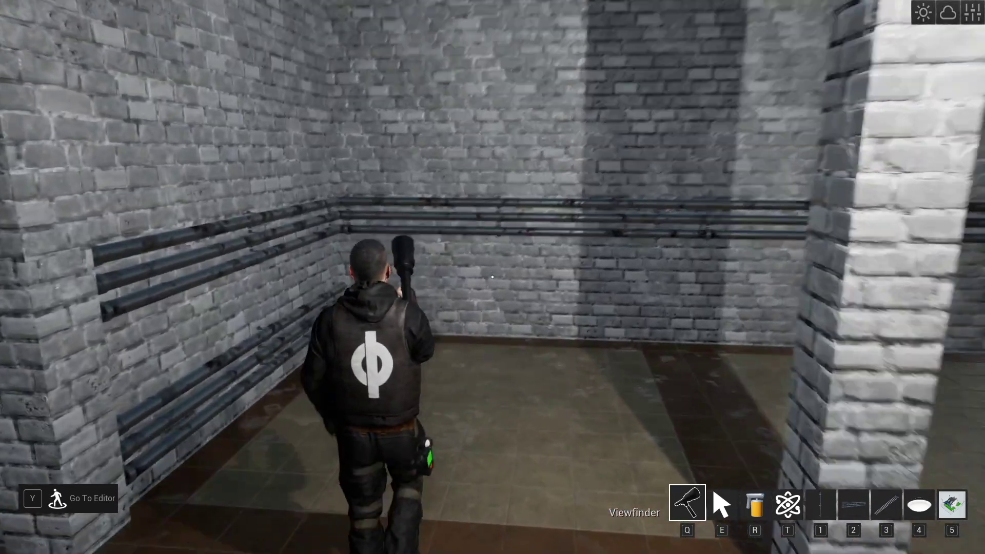
pyautogui.press('2')
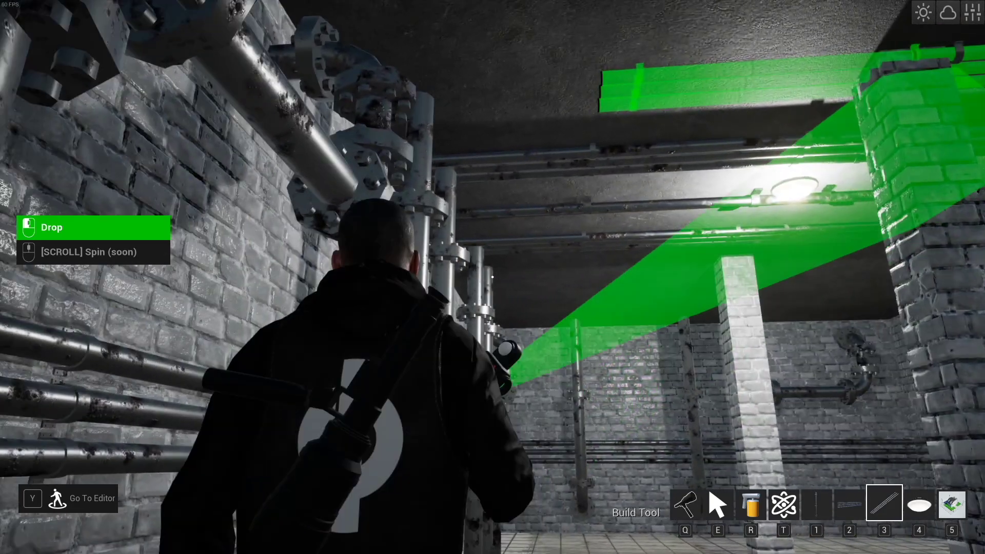
pyautogui.press('w')
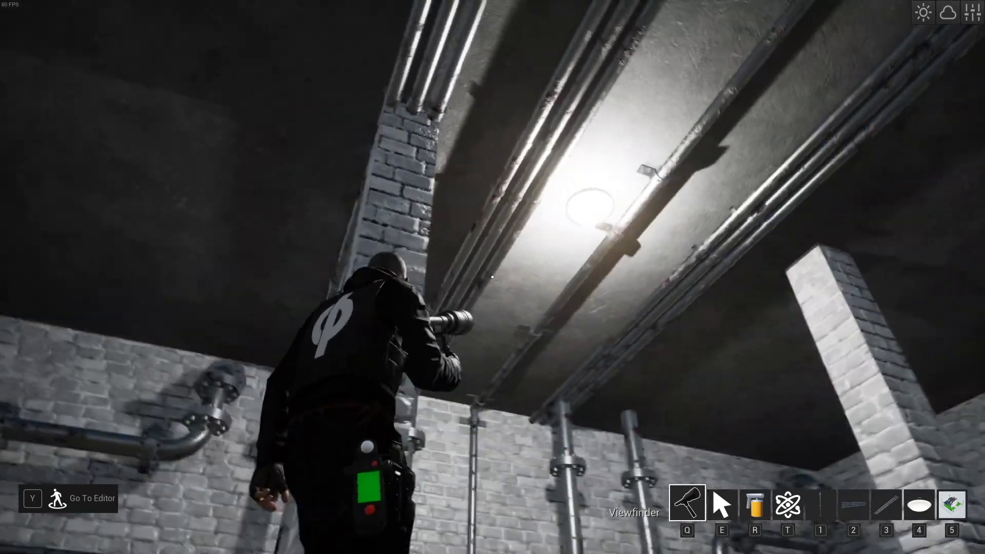
pyautogui.press('w')
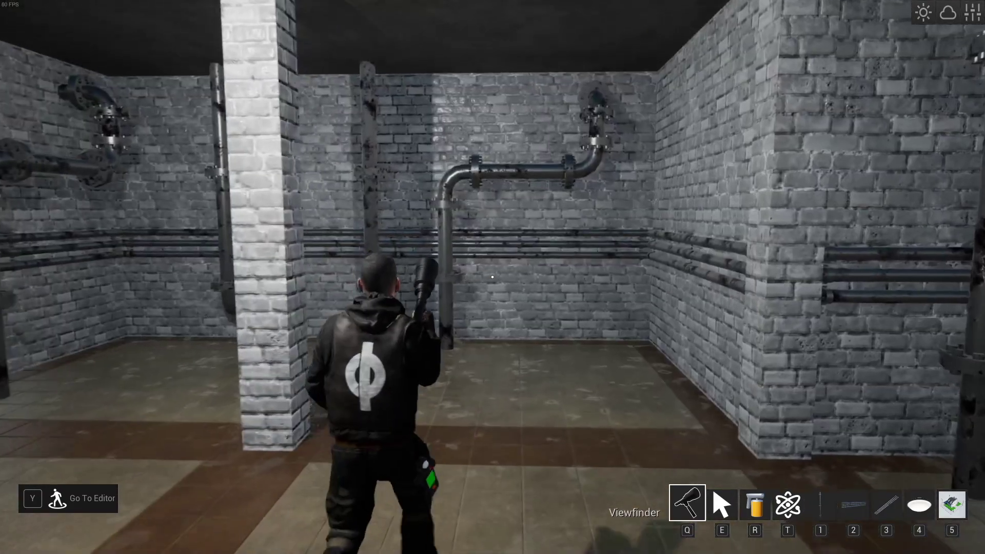
# Walk through the subway room and inspect the assembled wall and ceiling pipes
pyautogui.press('w')
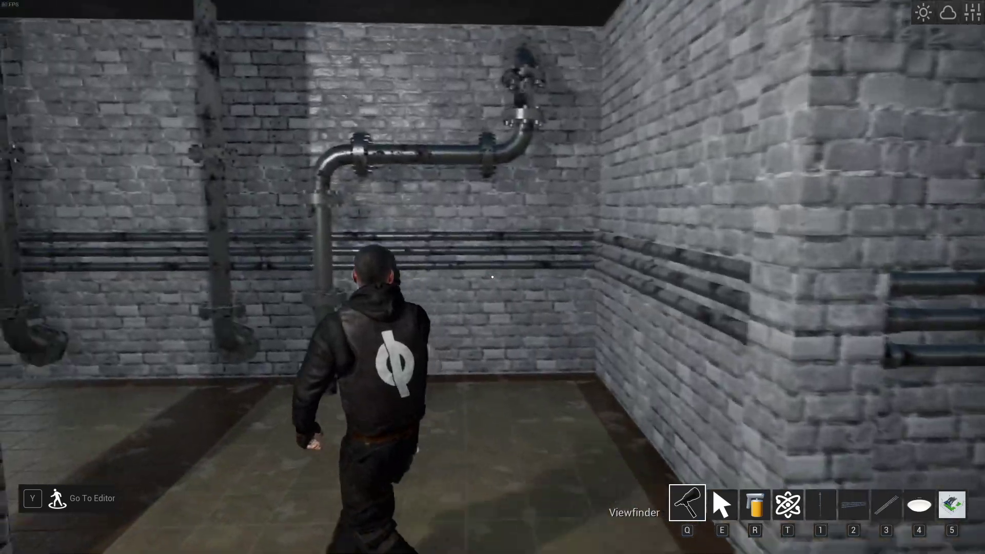
pyautogui.press('w')
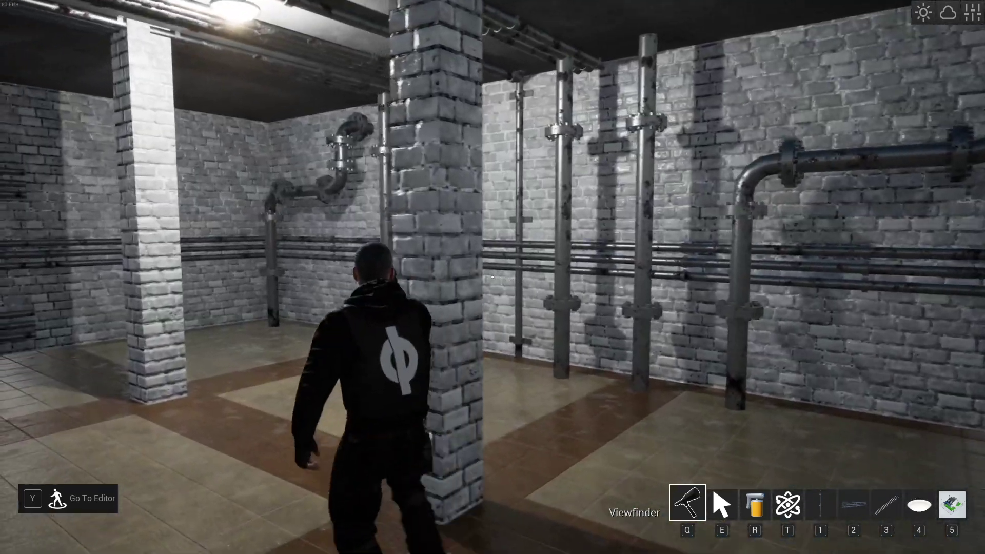
pyautogui.press('a')
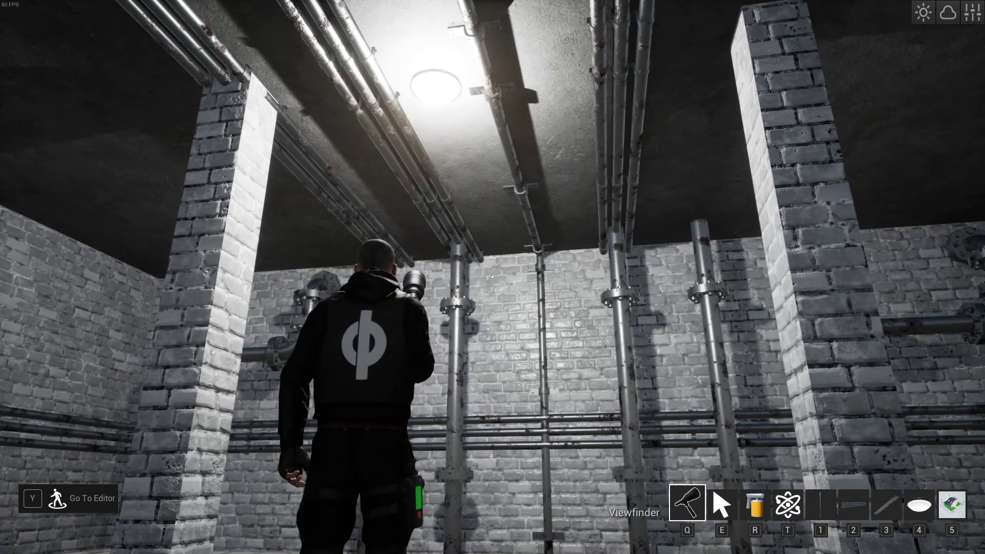
pyautogui.press('w')
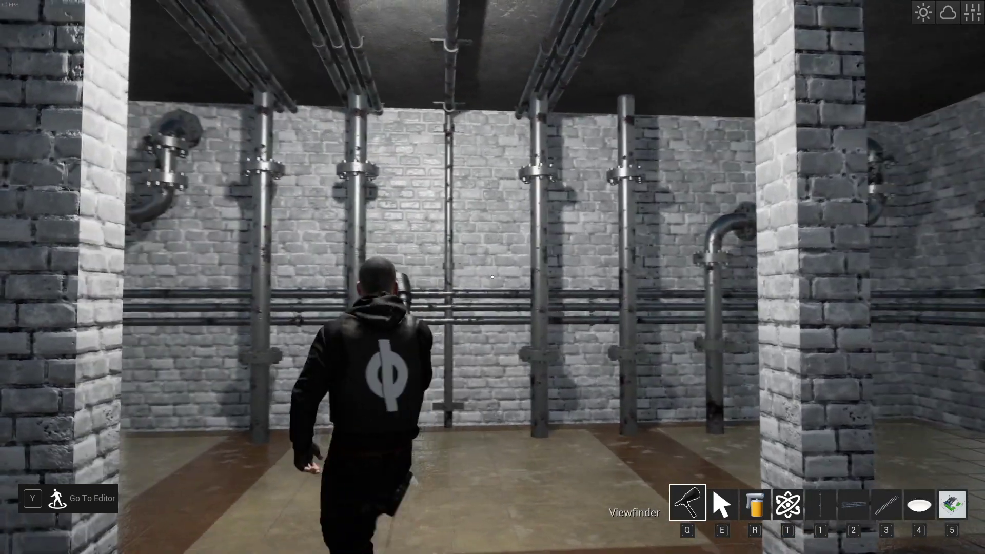
pyautogui.press('w')
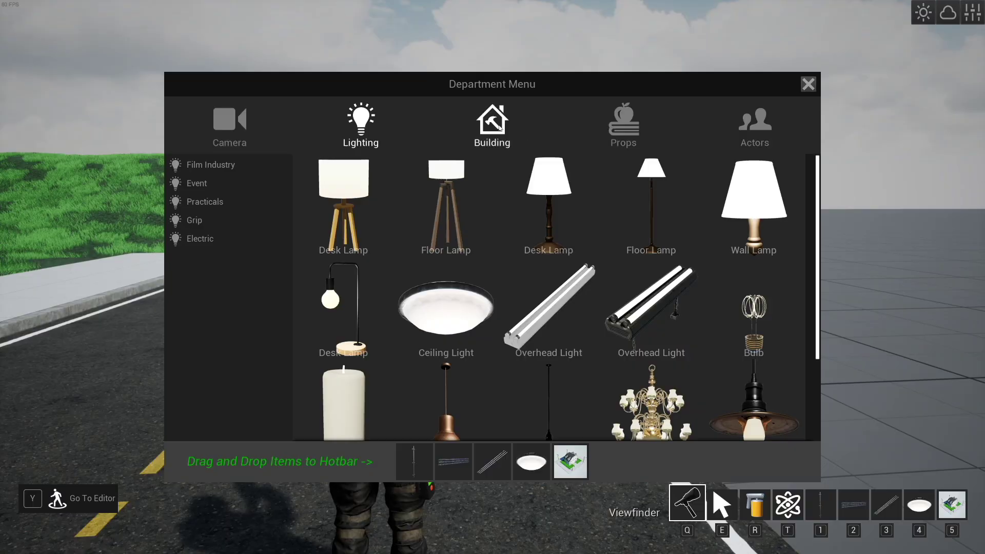
# Fill the hotbar with the Exterior building pieces Terrain 01, Terrain Hill, Terrain Corner, Terrain Corner 2 and Rock 02
pyautogui.click(499, 128)
pyautogui.click(226, 258)
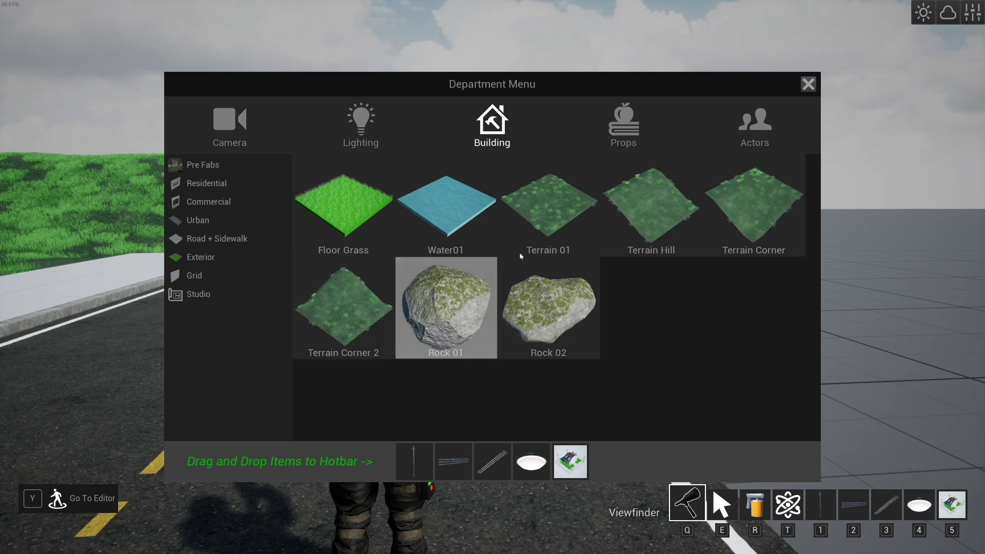
pyautogui.moveTo(551, 219); pyautogui.dragTo(460, 366)
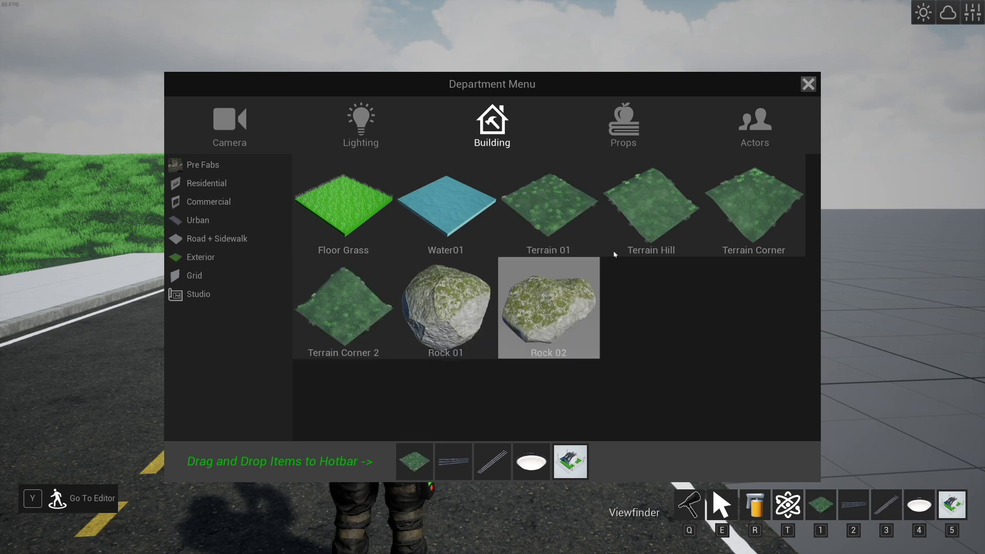
pyautogui.moveTo(615, 255); pyautogui.dragTo(512, 386)
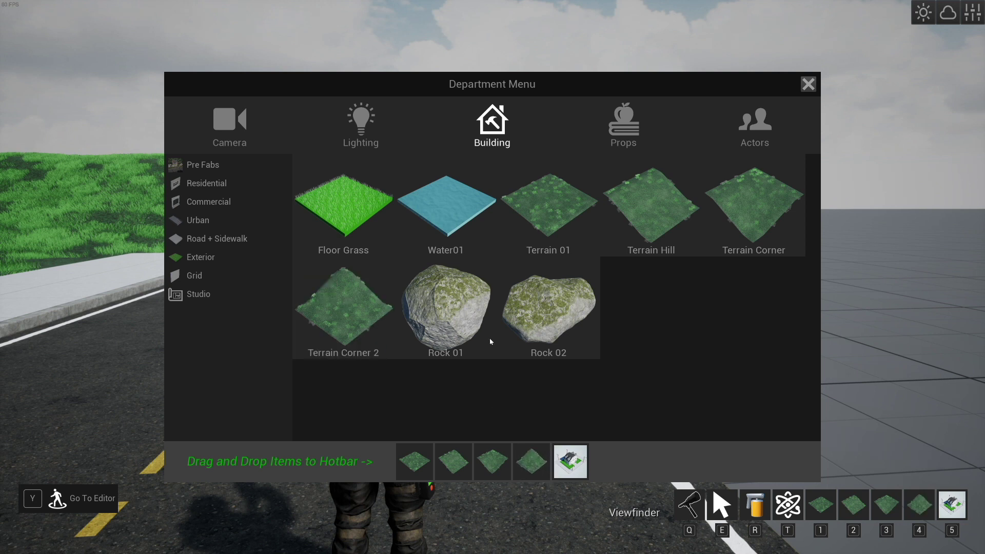
pyautogui.moveTo(548, 309); pyautogui.dragTo(574, 441)
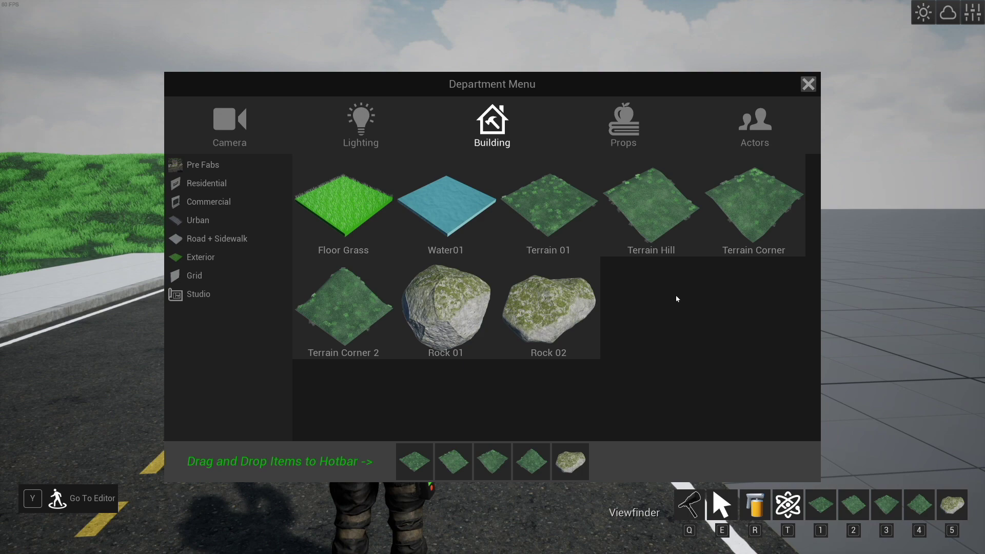
pyautogui.press('Tab')
# Place a Terrain 01 grass tile on the open grid floor beyond the end of the road
pyautogui.press('w')
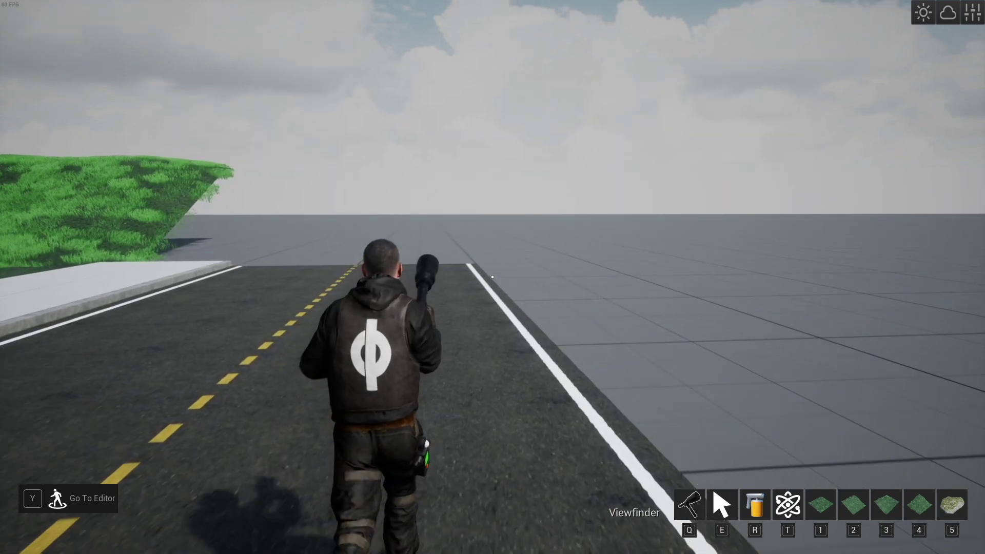
pyautogui.press('w')
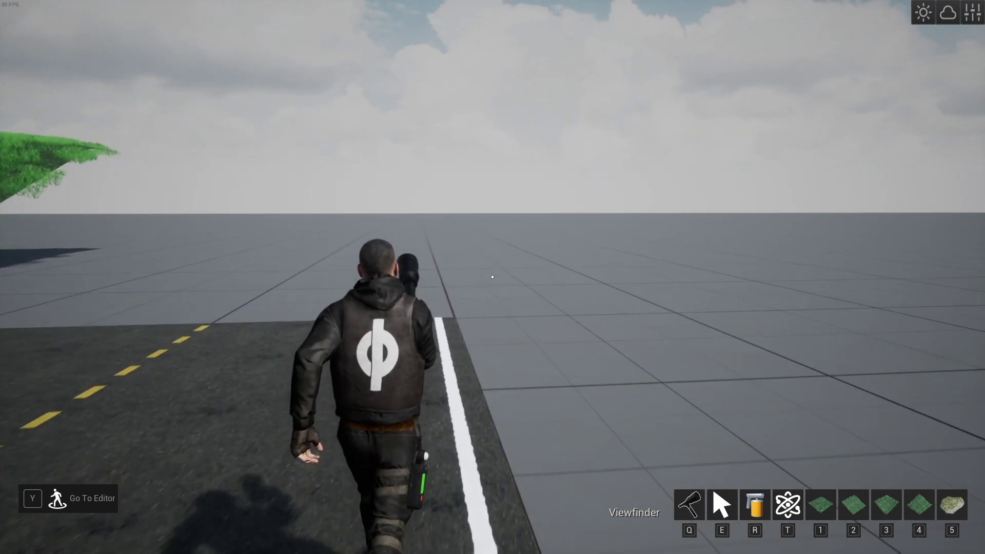
pyautogui.press('w')
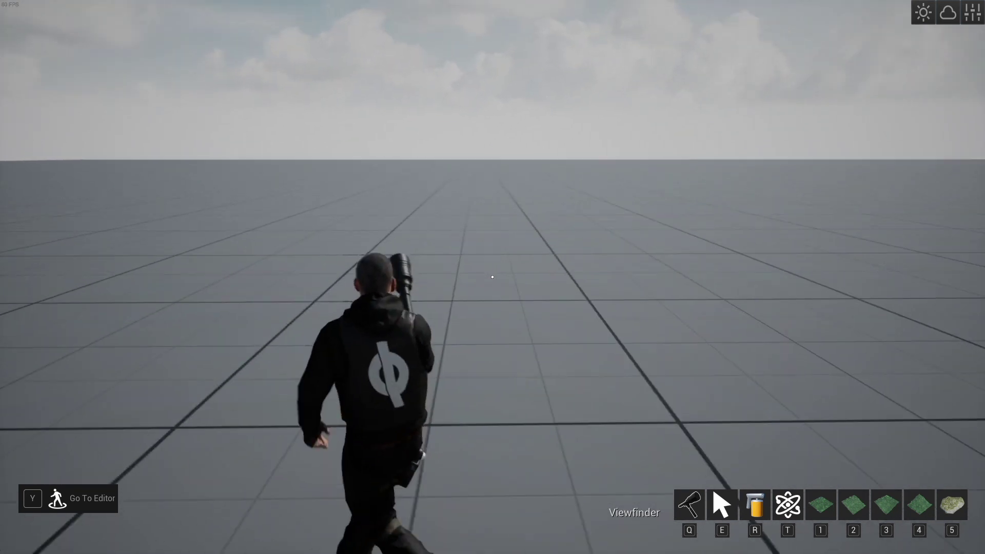
pyautogui.press('1')
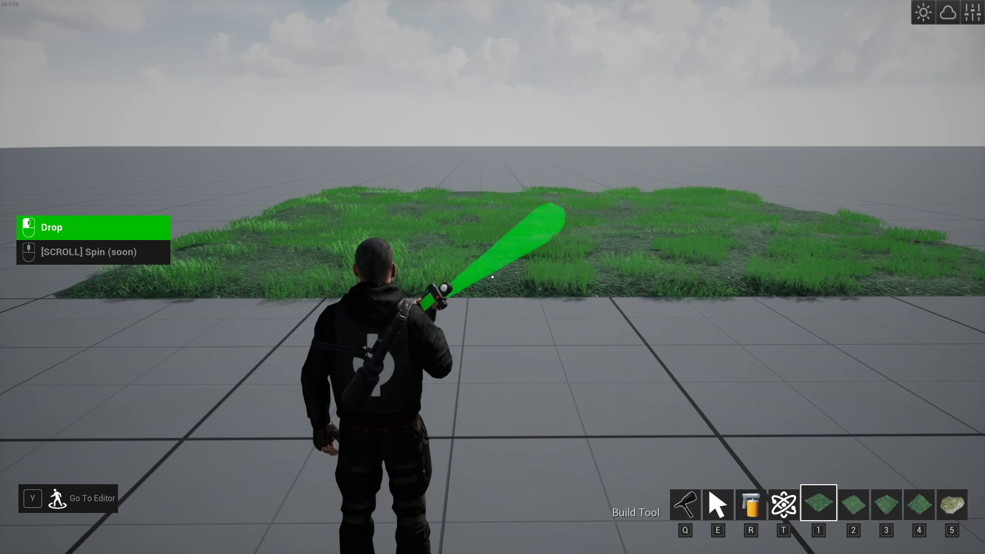
pyautogui.click(493, 277)
# Try different foliage counts on the placed grass tile, including 450 and 300, using the Select Tool
pyautogui.press('e')
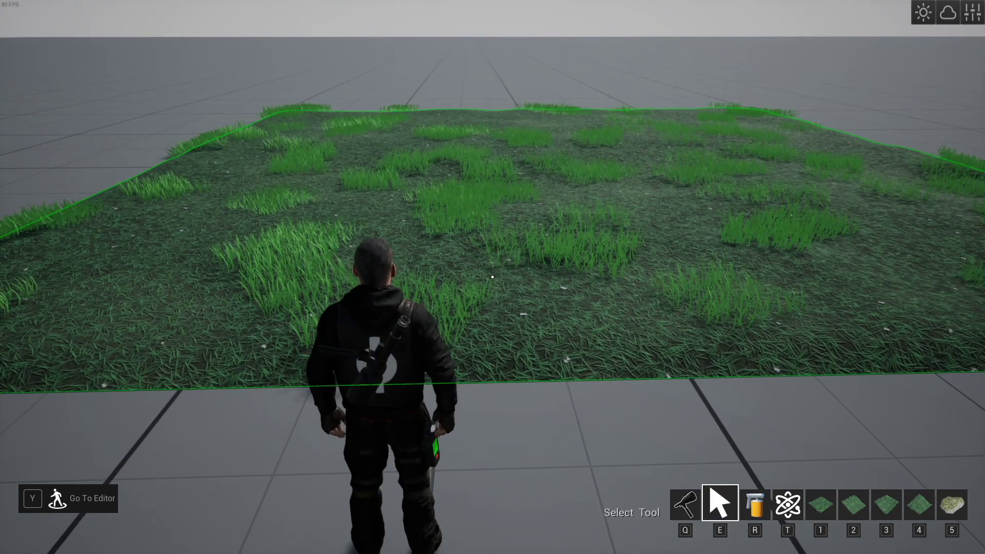
pyautogui.click(492, 277)
pyautogui.press('d')
pyautogui.scroll(7, 492, 277)
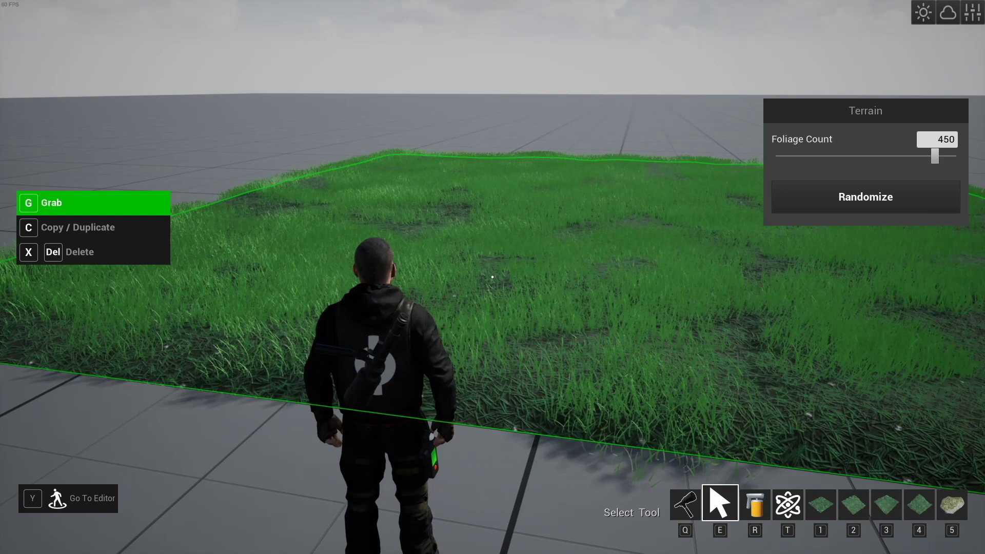
pyautogui.scroll(-10, 493, 277)
pyautogui.scroll(6, 492, 277)
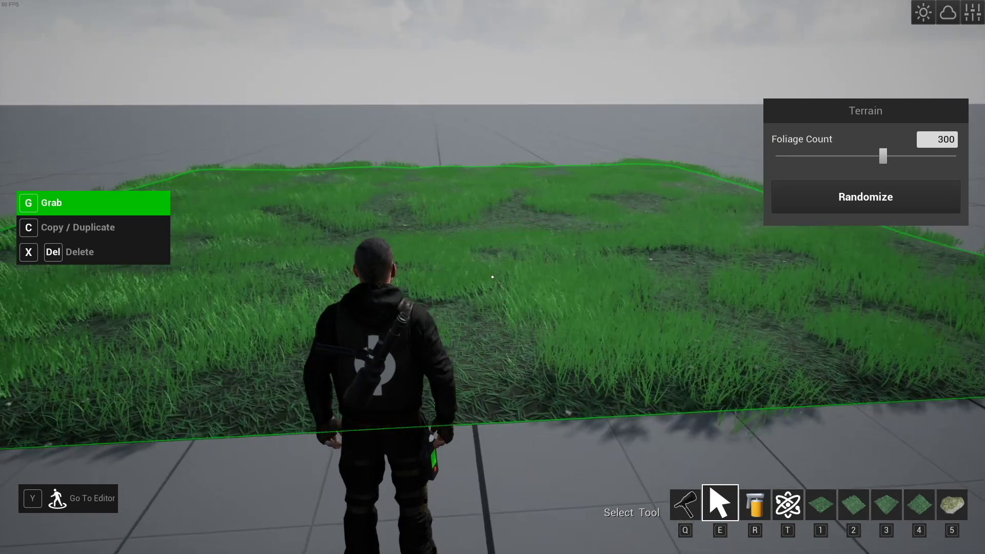
pyautogui.scroll(3, 492, 277)
# Set the grass tile's foliage count to 274 in the free-camera editor, randomize its grass twice and return to the character
pyautogui.press('y')
pyautogui.click(602, 339)
pyautogui.press('space')
pyautogui.moveTo(602, 339); pyautogui.dragTo(650, 315, button='right')
pyautogui.moveTo(920, 164); pyautogui.dragTo(851, 163)
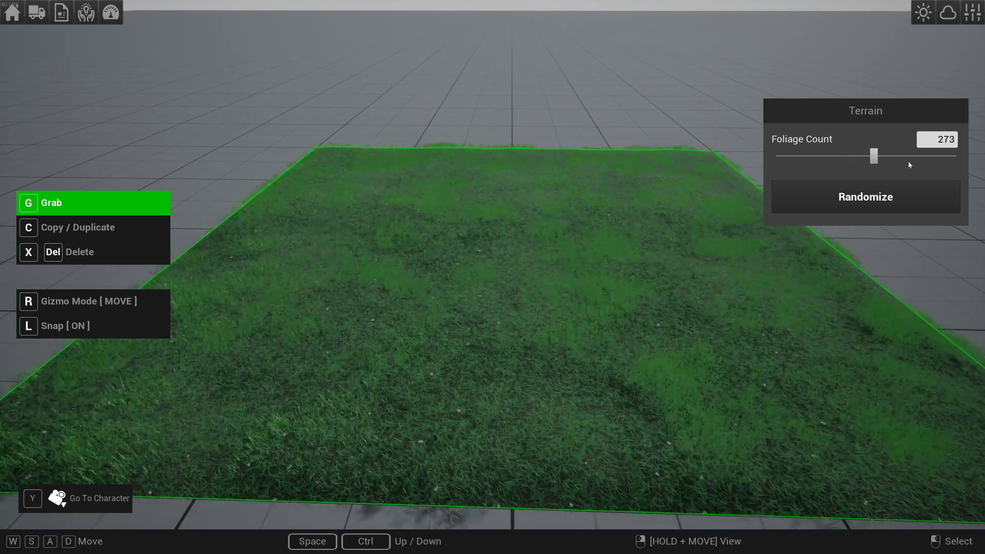
pyautogui.click(873, 200)
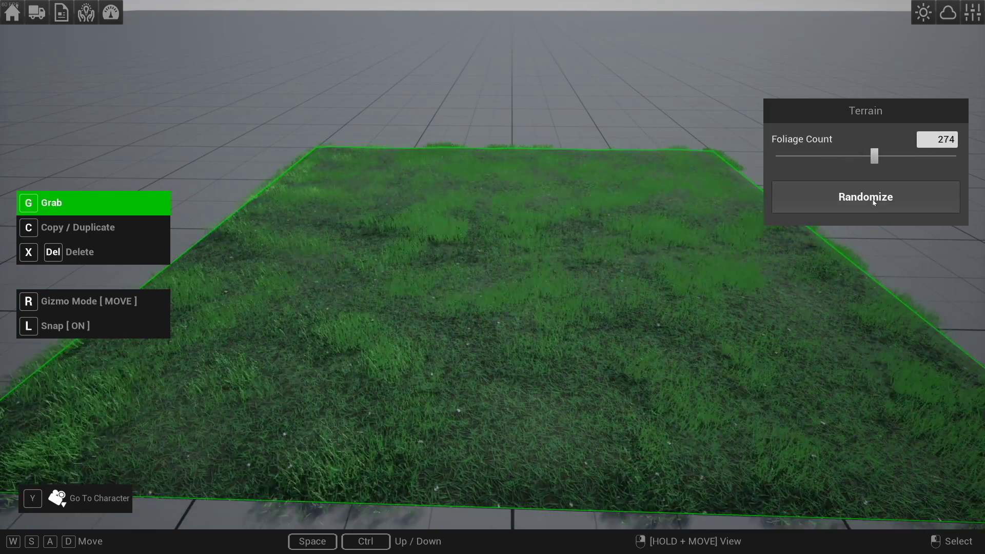
pyautogui.click(875, 200)
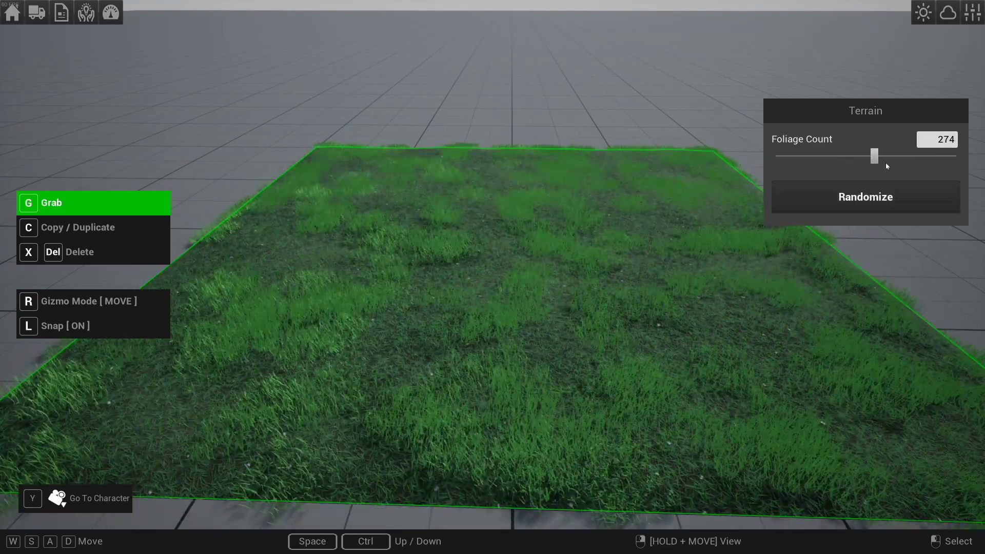
pyautogui.click(561, 278)
pyautogui.press('y')
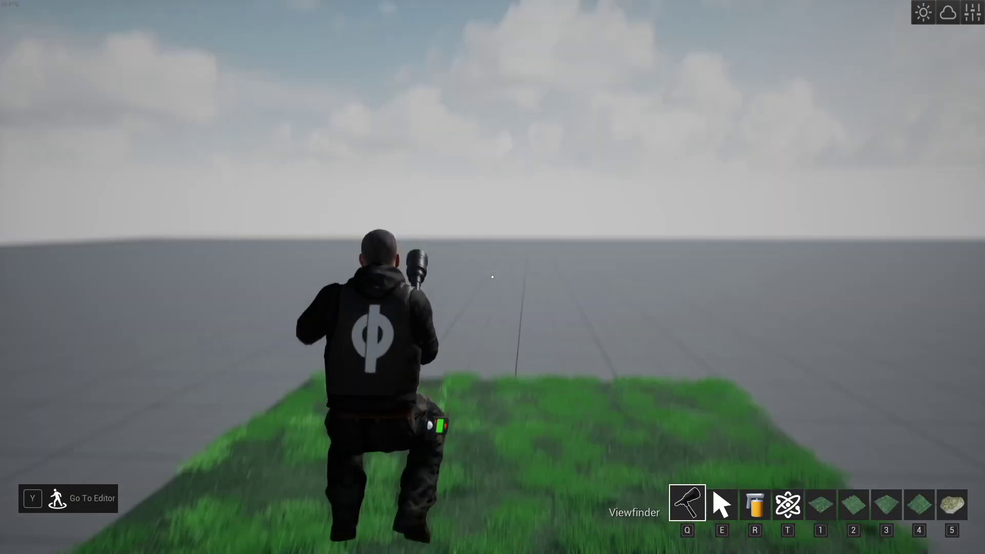
# Place a second Terrain 01 tile directly beside the first grass tile
pyautogui.press('e')
pyautogui.press('a')
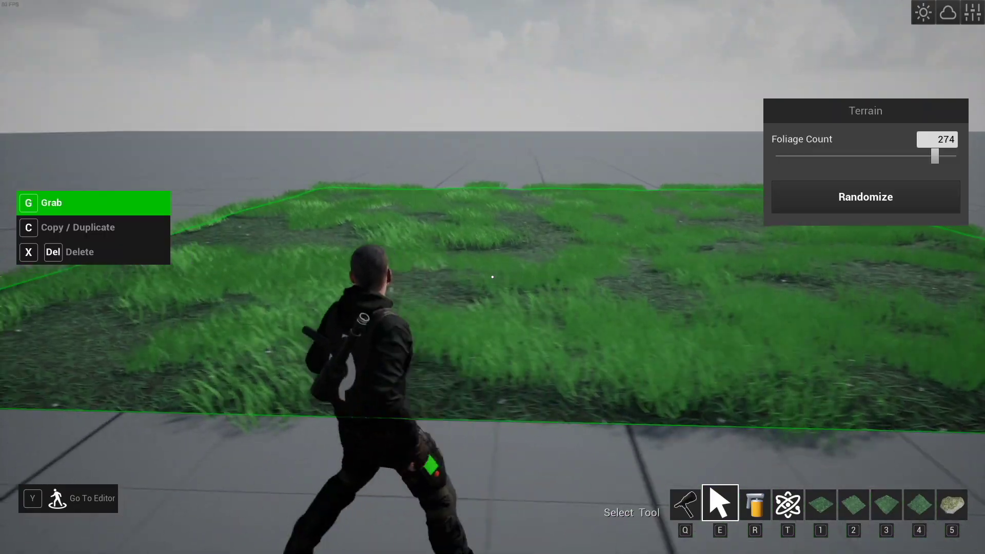
pyautogui.press('w')
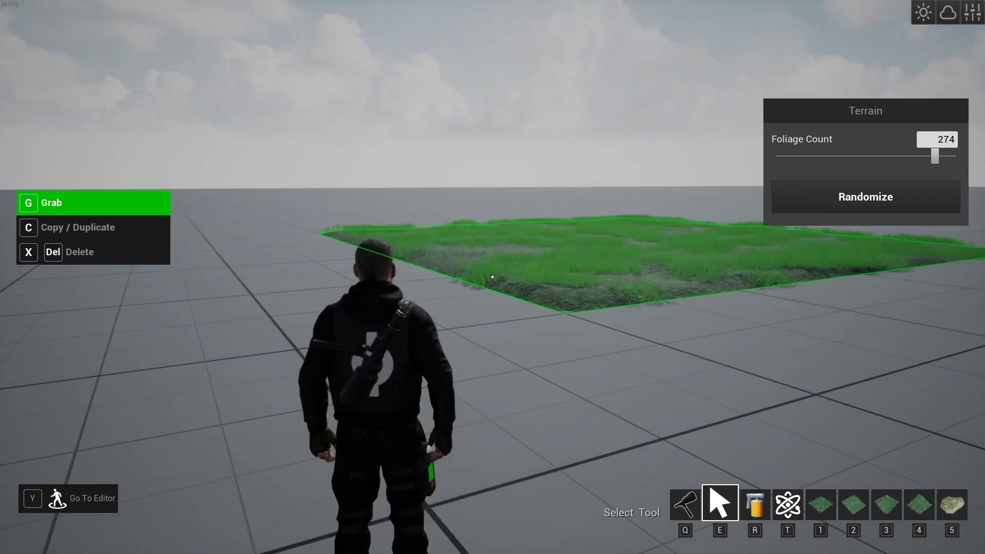
pyautogui.press('1')
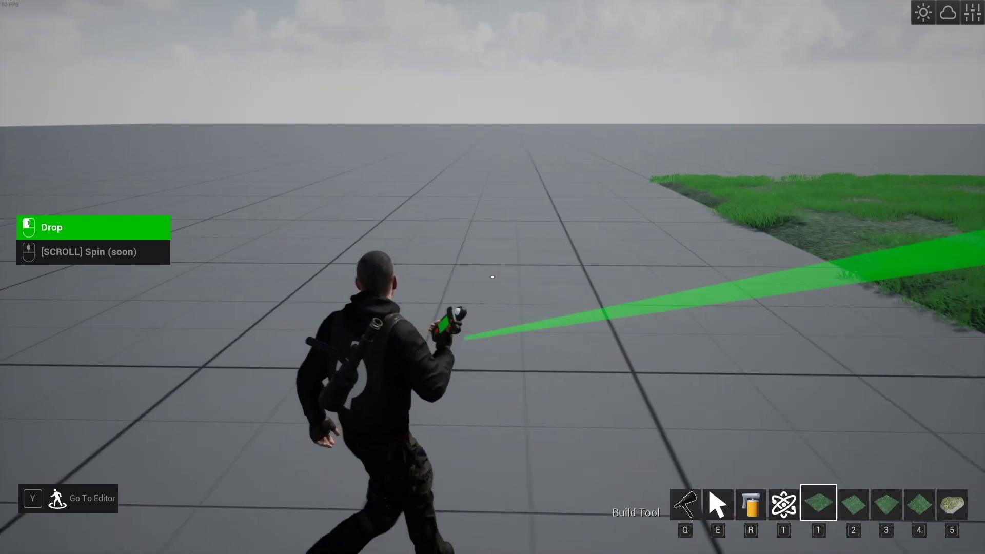
pyautogui.press('q')
# Set the foliage count of the newly placed neighbouring grass tile to 300
pyautogui.press('w')
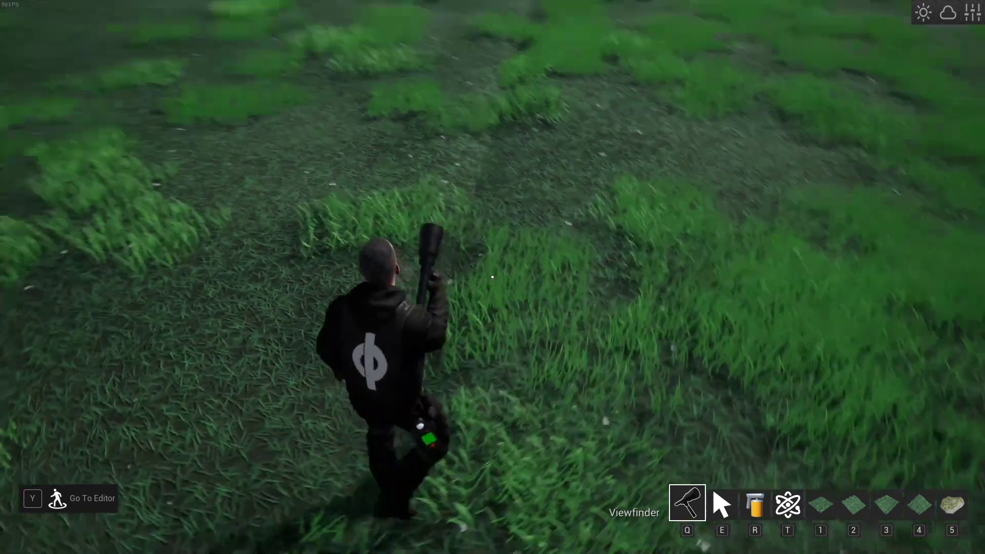
pyautogui.press('e')
pyautogui.scroll(5, 493, 277)
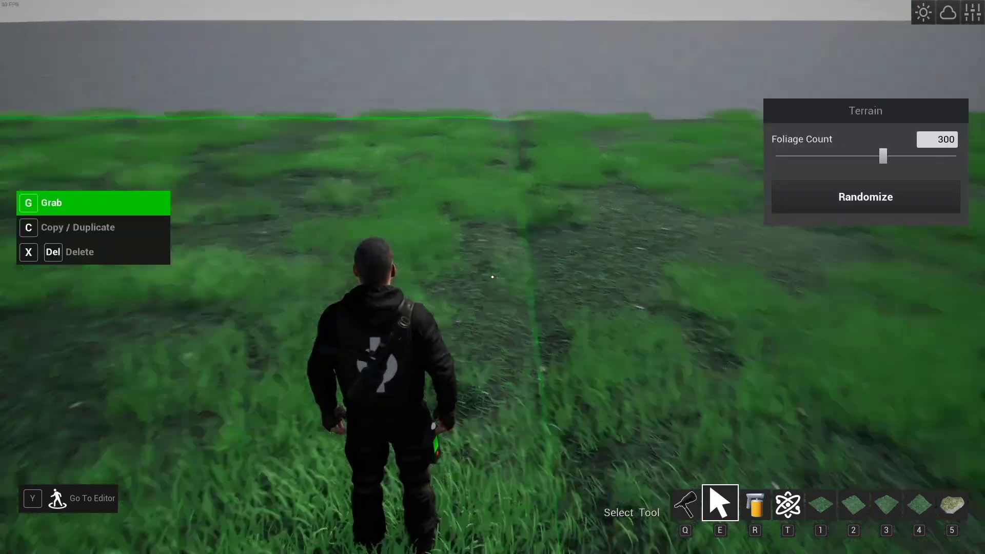
pyautogui.press('q')
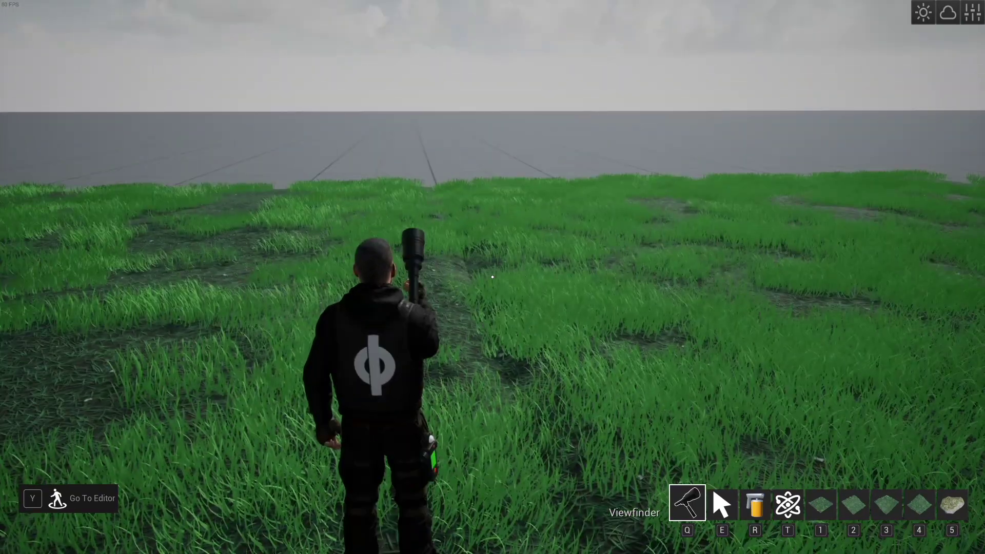
# Attach a Terrain Hill tile to the far edge of the flat grass
pyautogui.press('w')
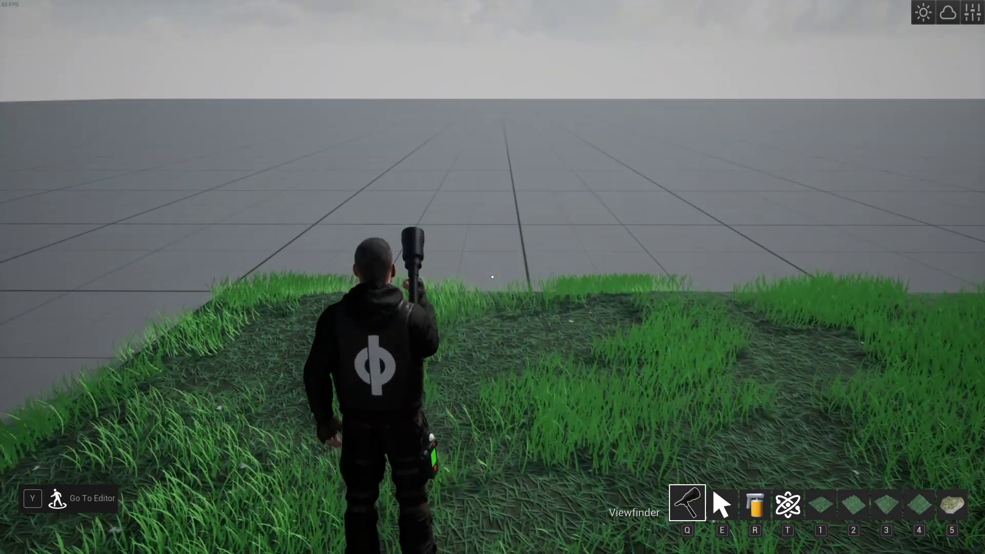
pyautogui.press('2')
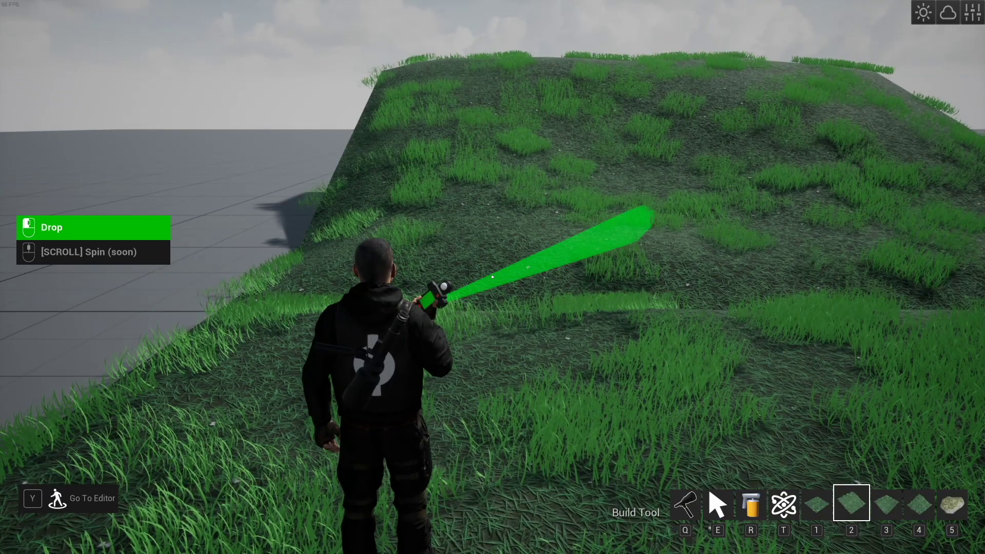
pyautogui.press('q')
# Climb the hill and extend the ground with another terrain tile against its upper edge
pyautogui.press('w')
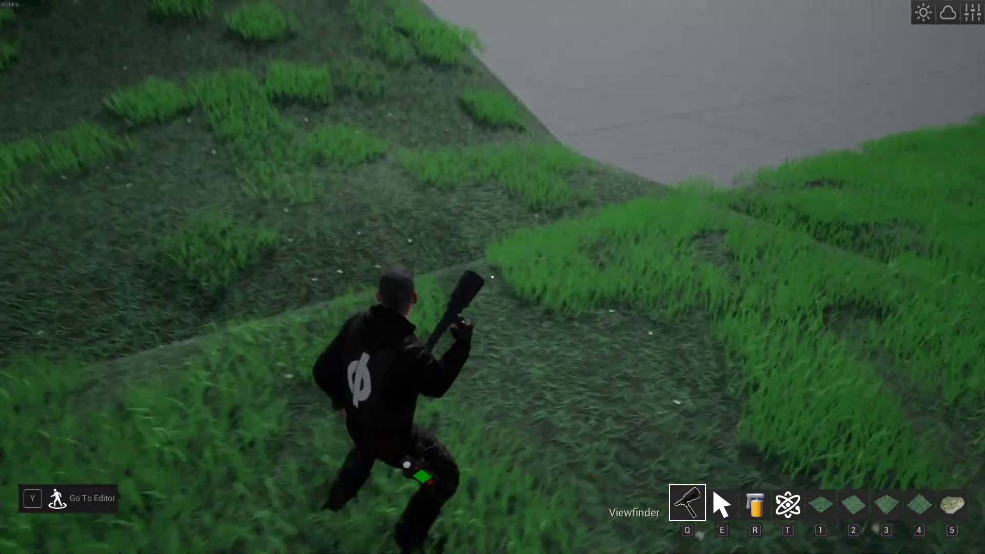
pyautogui.press('w')
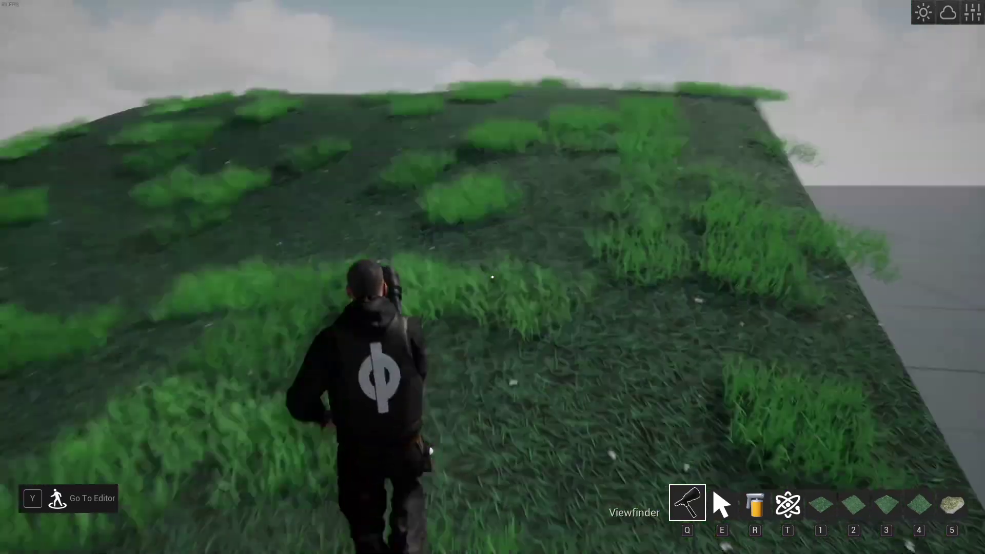
pyautogui.press('w')
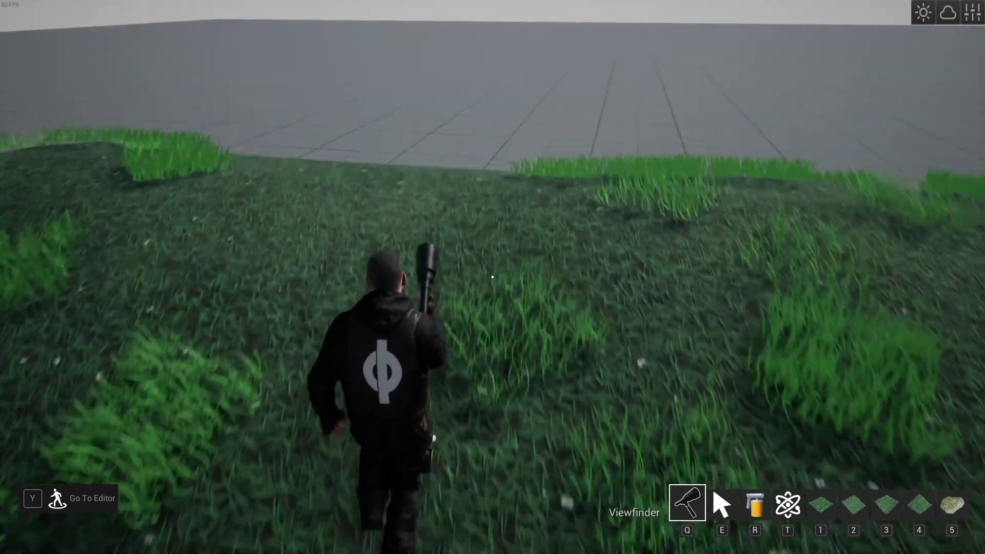
pyautogui.press('w')
pyautogui.press('1')
pyautogui.press('q')
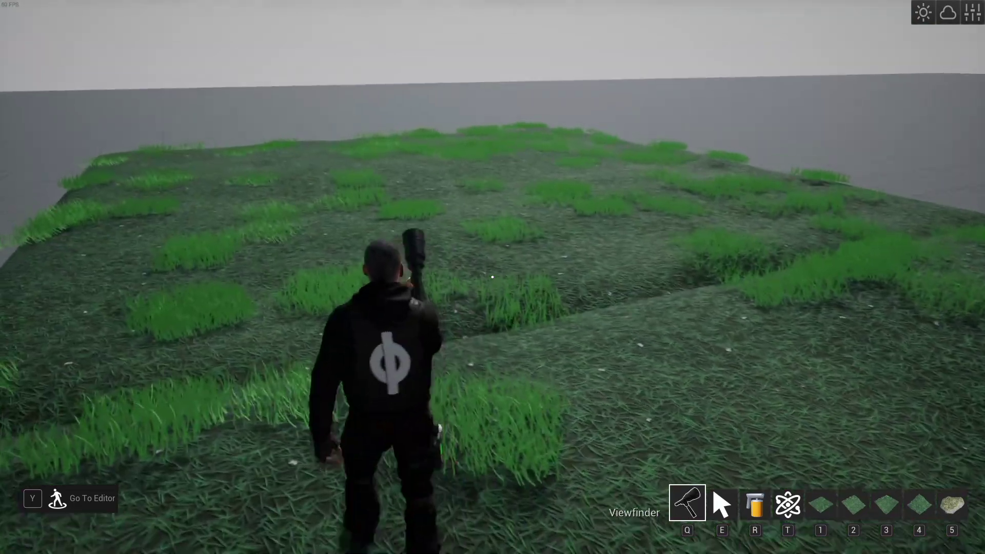
# Thicken the grass on the newer terrain tiles, setting one tile's foliage count to 500 and the adjoining flat tile's to 400
pyautogui.press('e')
pyautogui.click(492, 277)
pyautogui.scroll(4, 493, 277)
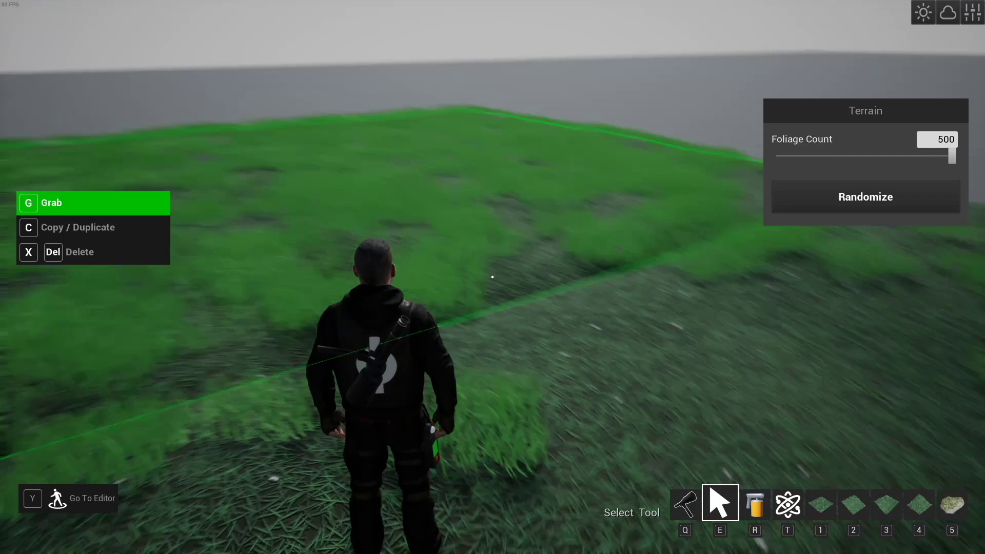
pyautogui.click(493, 277)
pyautogui.scroll(4, 492, 277)
pyautogui.press('w')
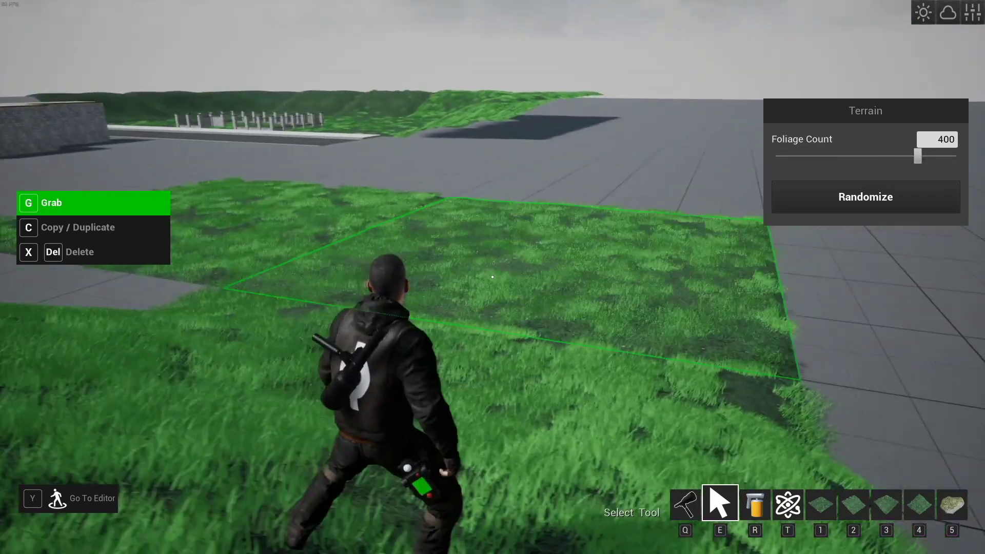
pyautogui.press('q')
pyautogui.press('s')
pyautogui.press('space')
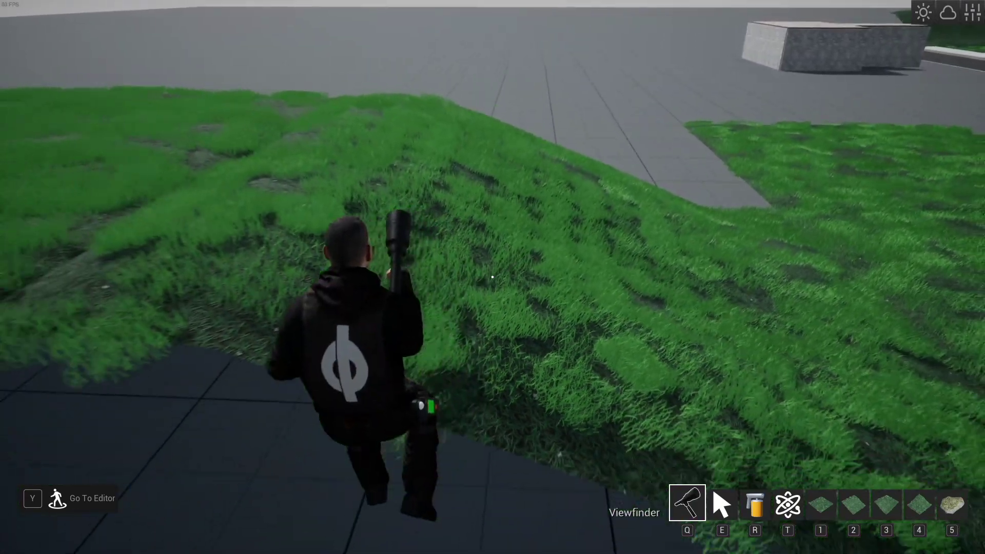
# Walk around the raised slope and the flat grass to examine how the terrain tiles join and how their foliage looks
pyautogui.press('s')
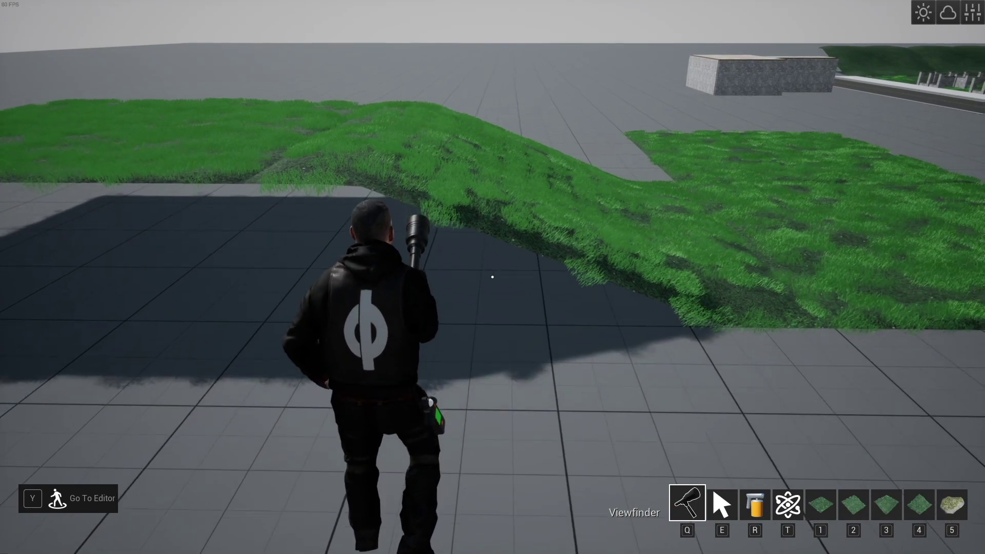
pyautogui.press('w')
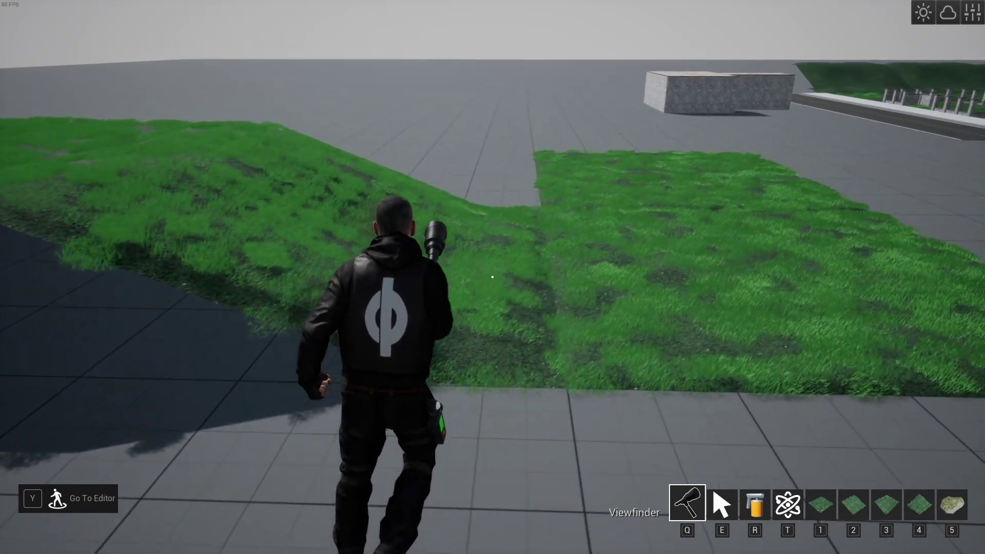
pyautogui.press('w')
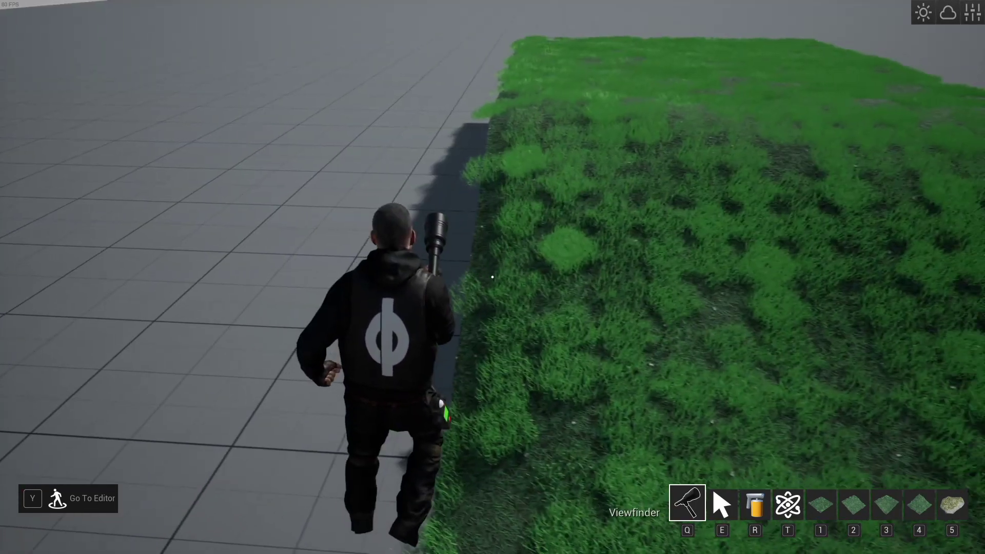
pyautogui.press('w')
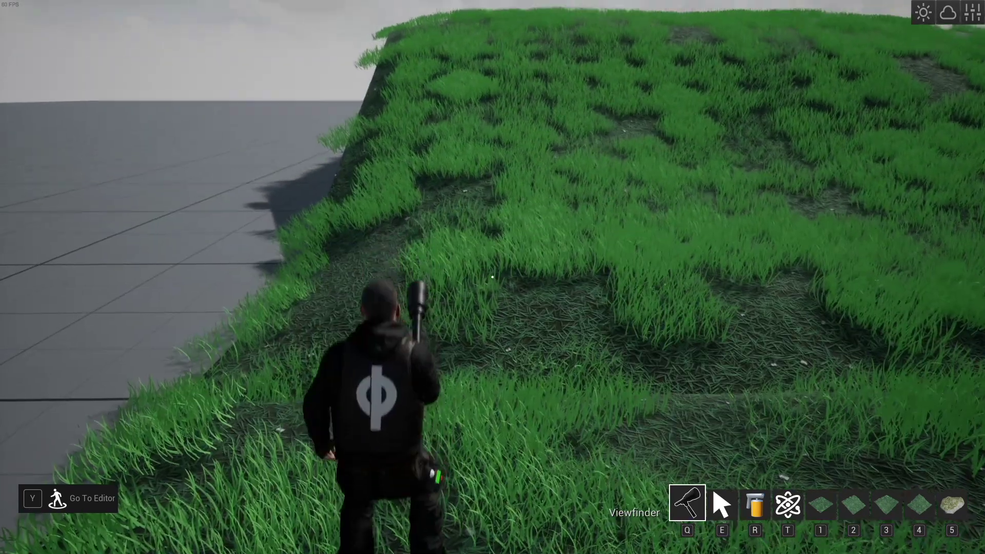
pyautogui.press('w')
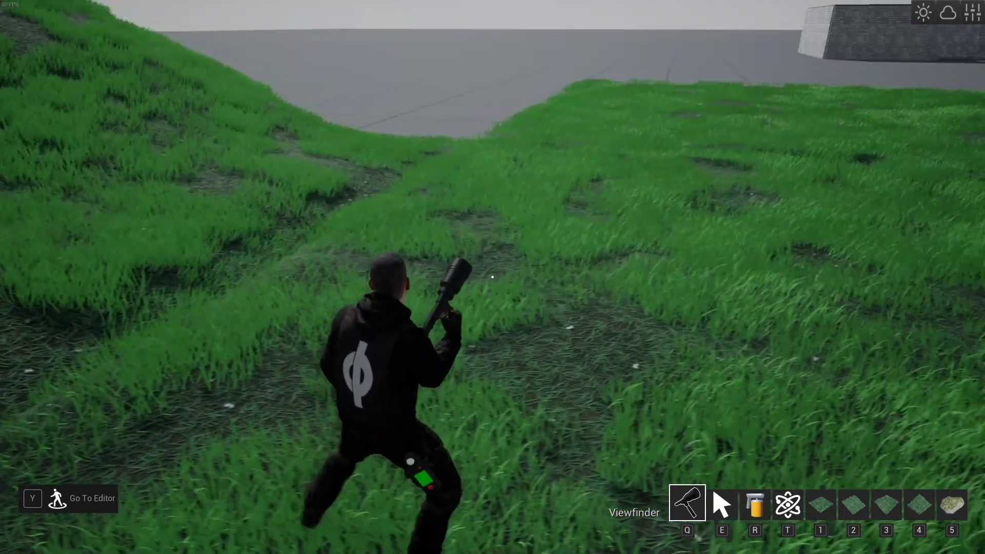
pyautogui.press('w')
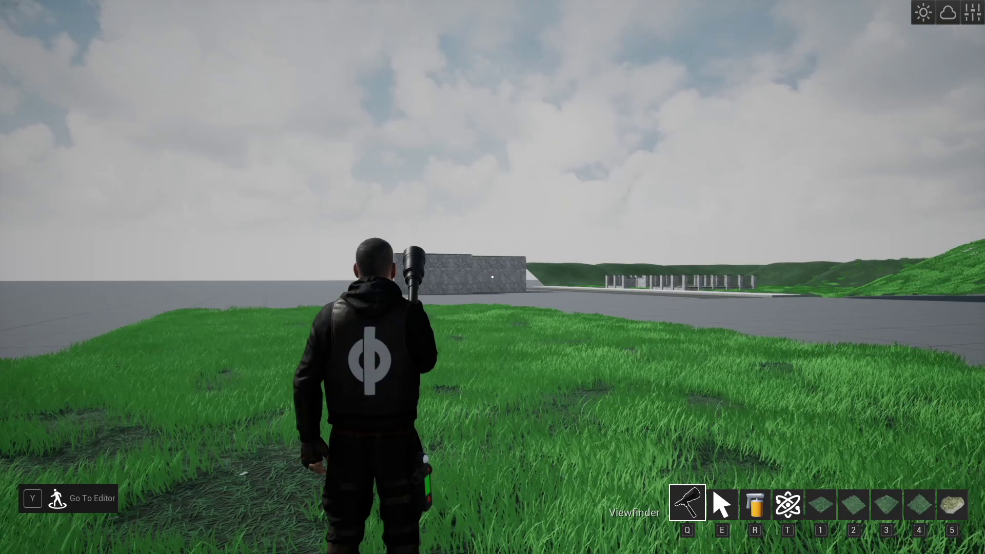
pyautogui.press('w')
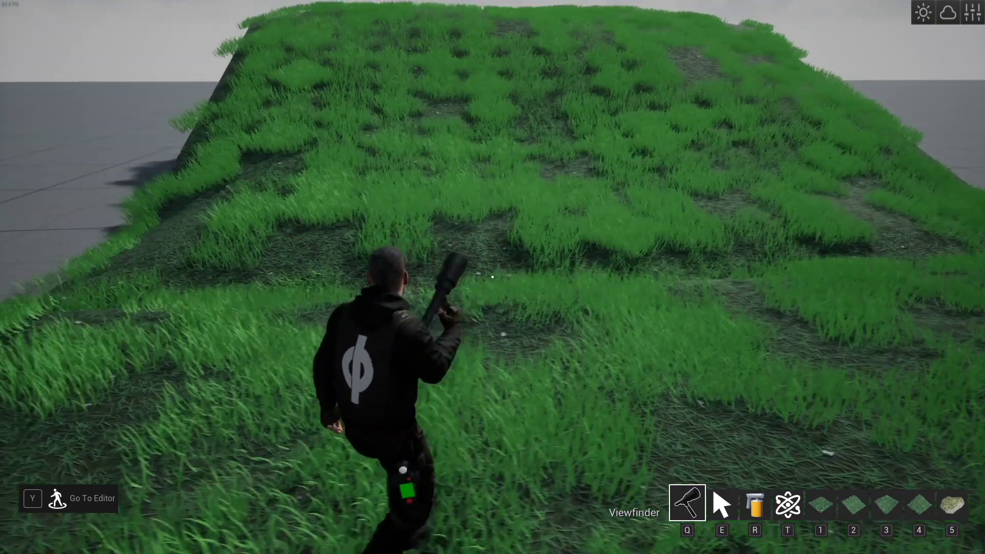
pyautogui.press('w')
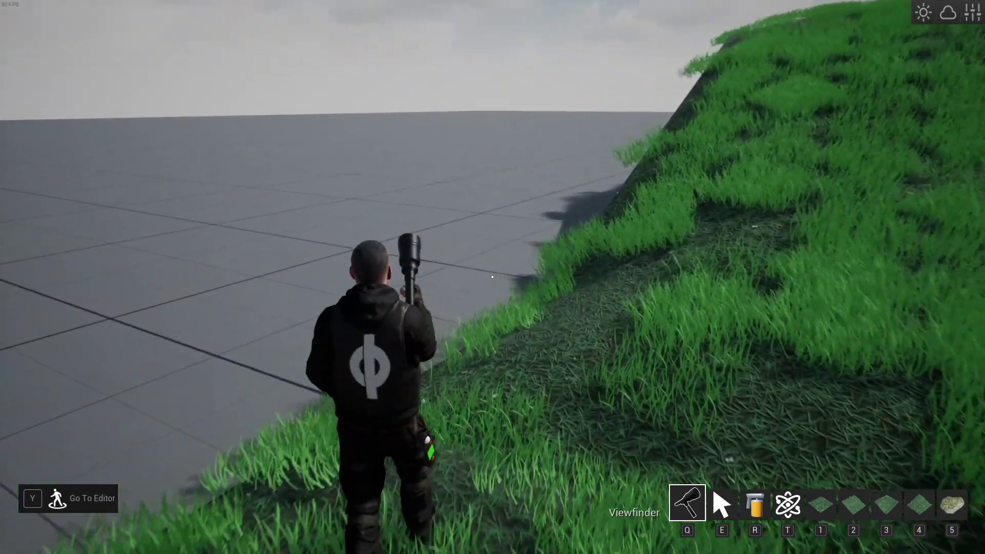
# Add further sparse terrain tiles beside the existing grassy slope and select one of them to show its foliage settings
pyautogui.press('w')
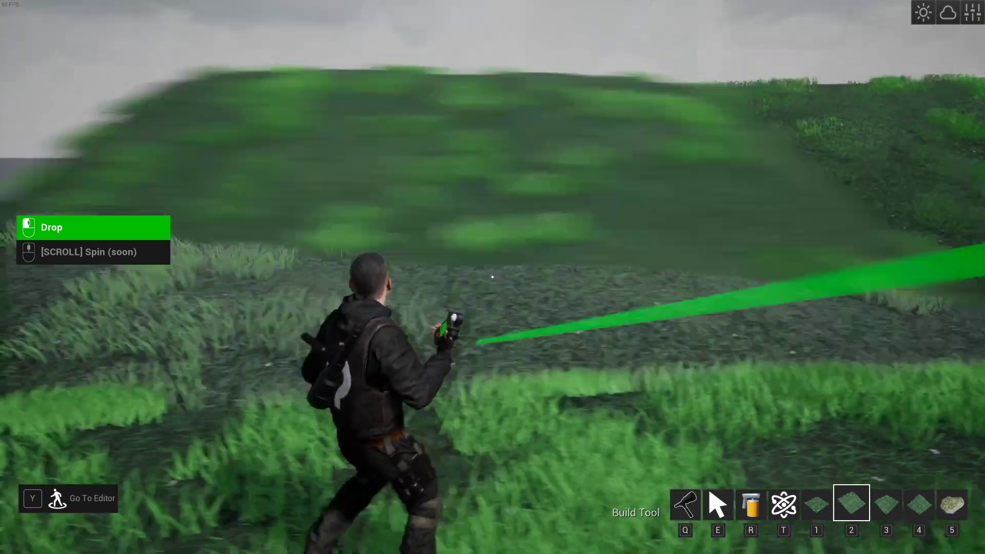
pyautogui.press('q')
pyautogui.press('w')
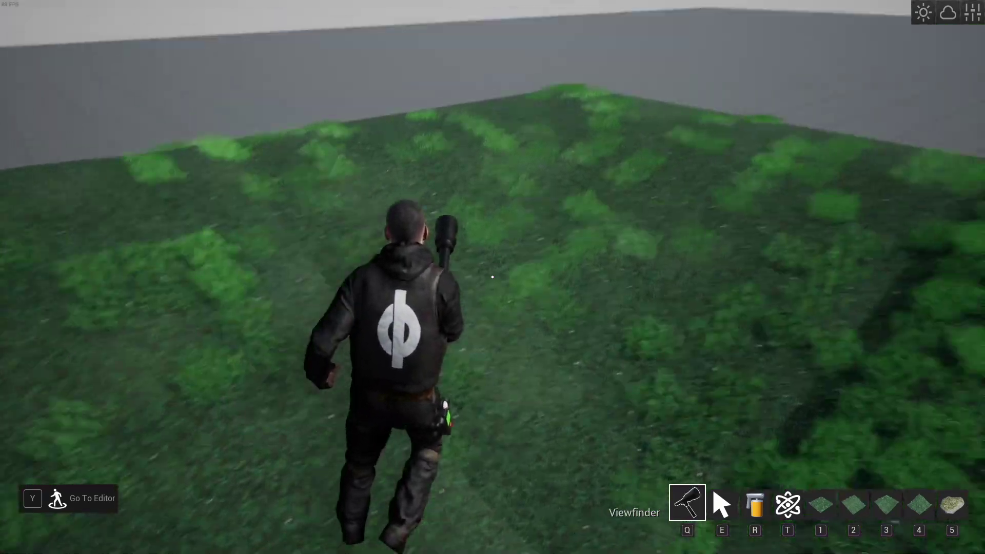
pyautogui.press('w')
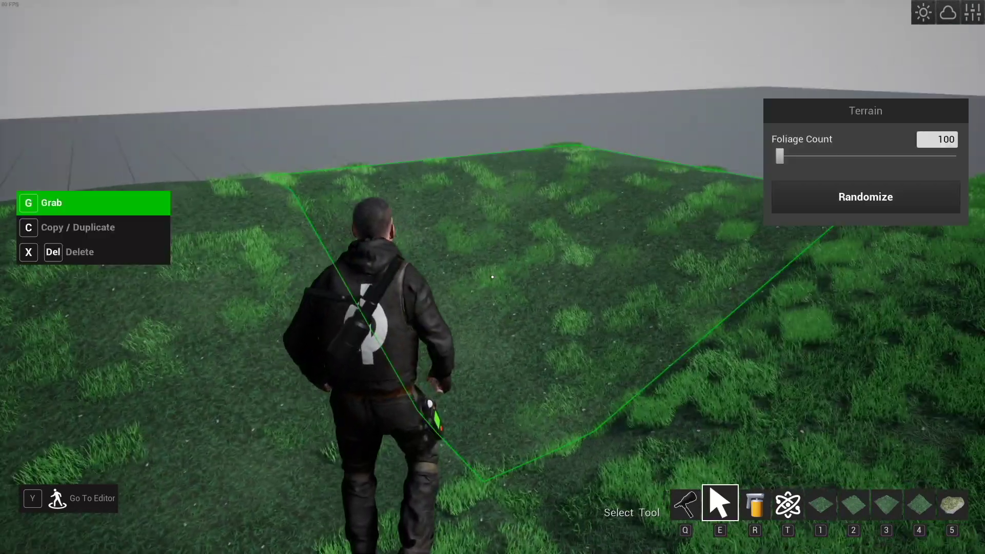
# Select the sparse terrain tile beside the dense slope and scatter three mossy rocks on the flat grass
pyautogui.press('q')
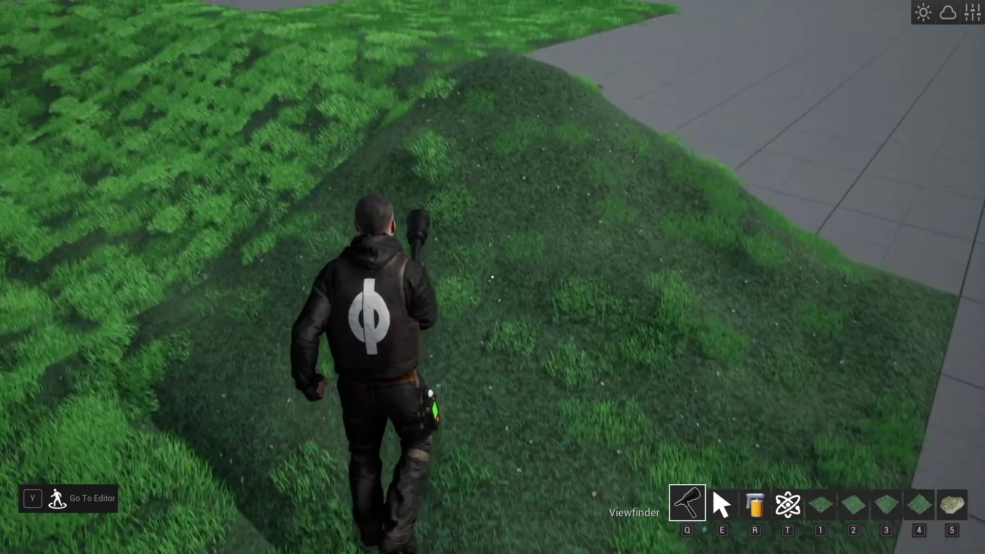
pyautogui.press('e')
pyautogui.click(493, 277)
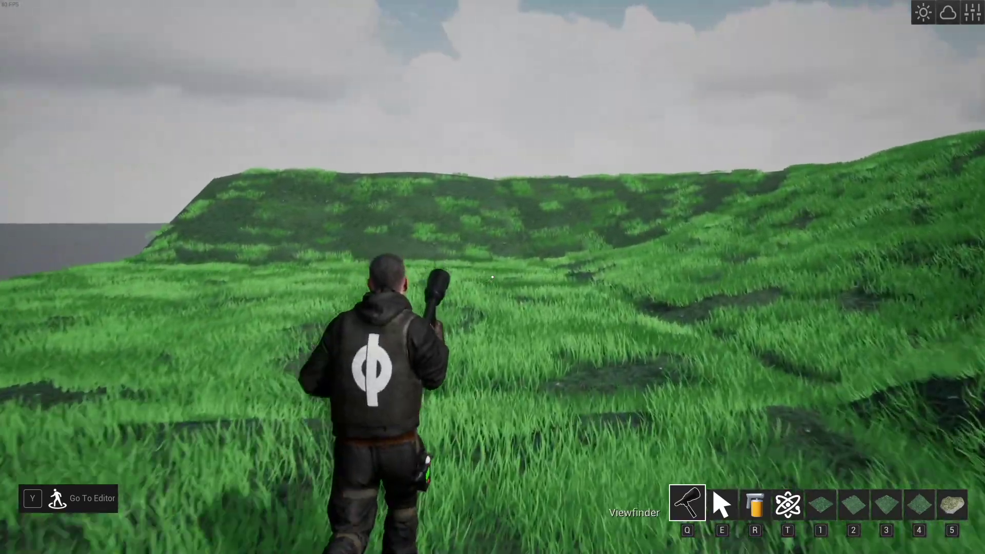
# Walk up and over the hills and back to the rocks to examine the assembled terrain from several sides
pyautogui.press('w')
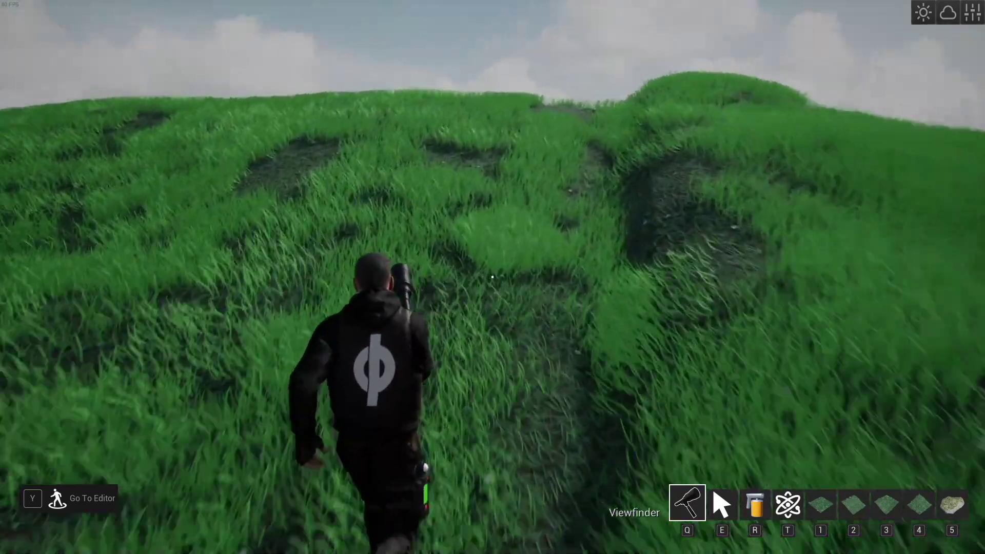
pyautogui.press('w')
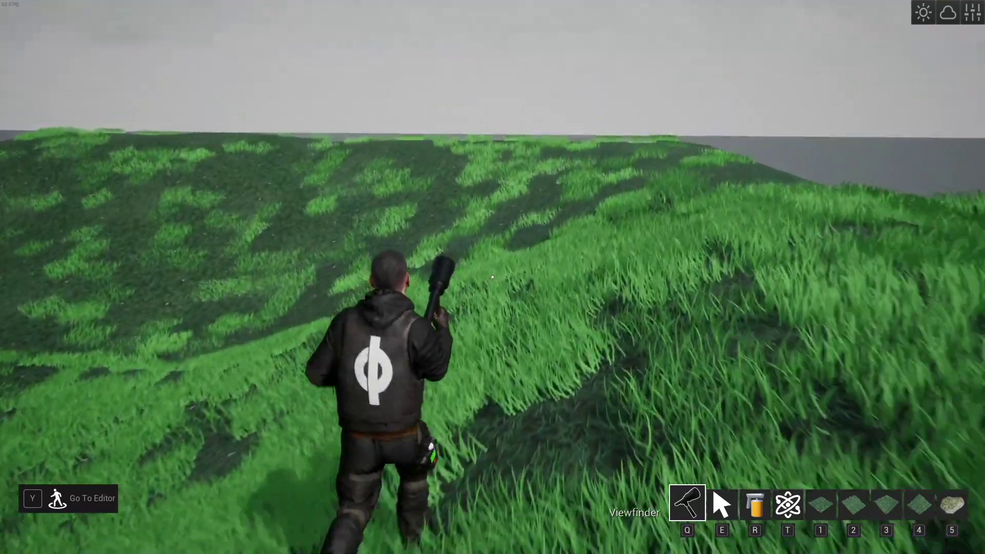
pyautogui.press('w')
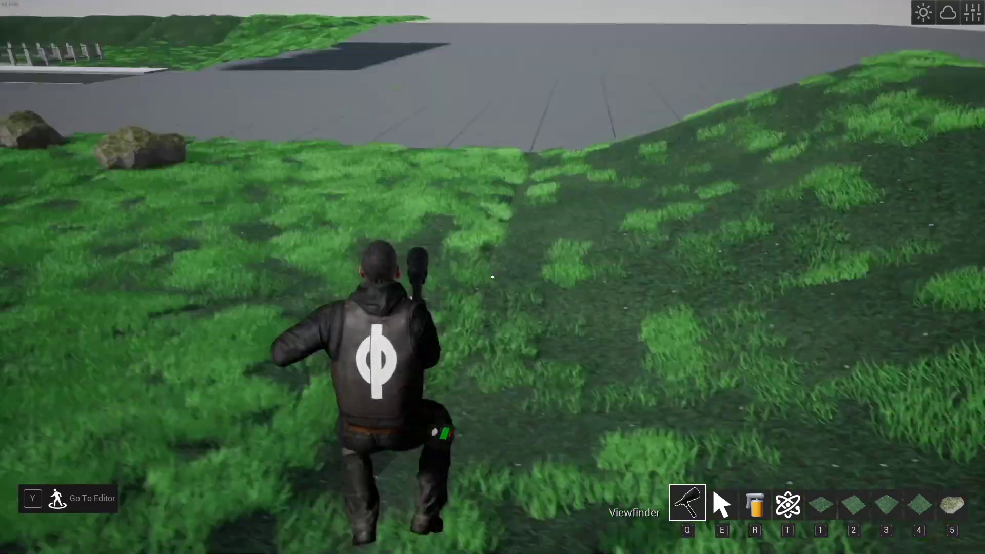
pyautogui.press('w')
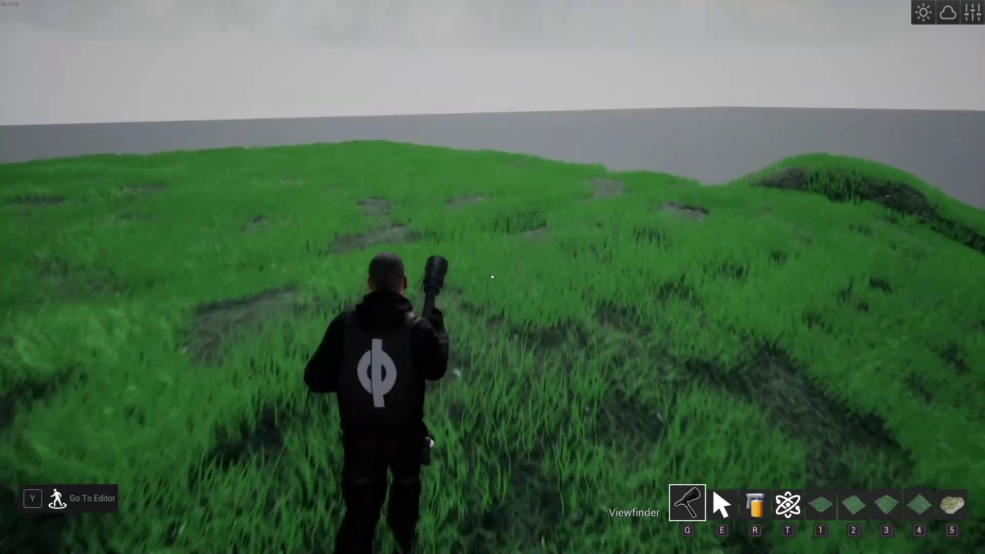
pyautogui.press('w')
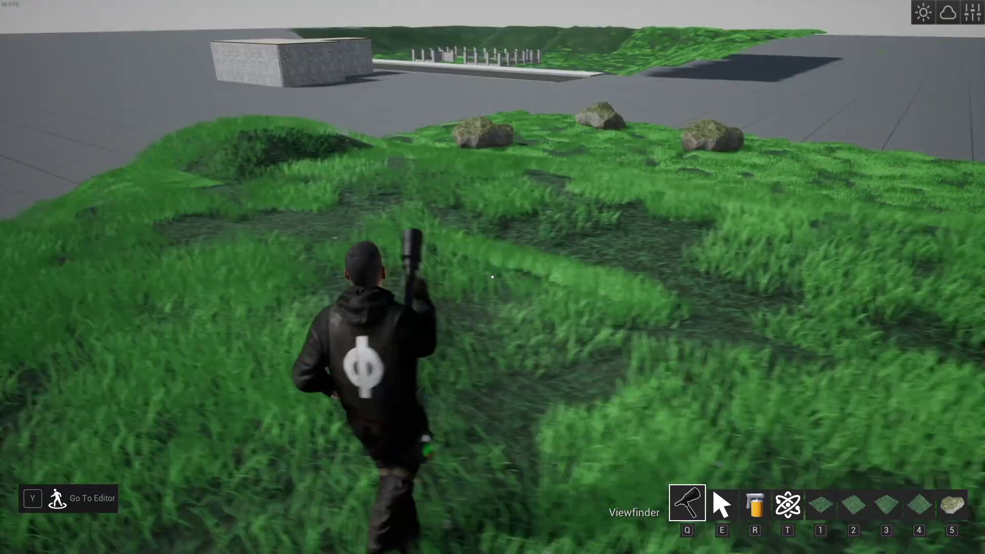
pyautogui.press('w')
pyautogui.press('space')
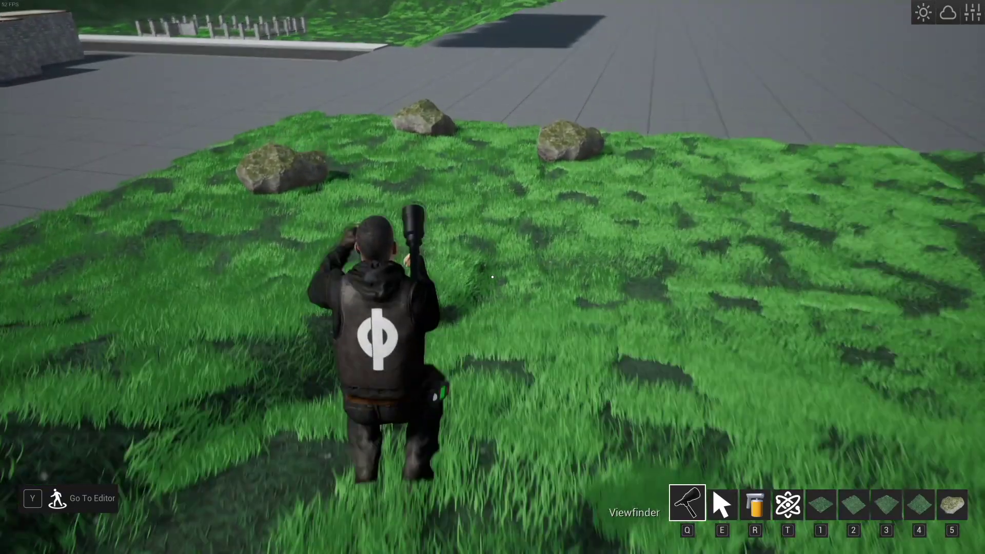
pyautogui.press('w')
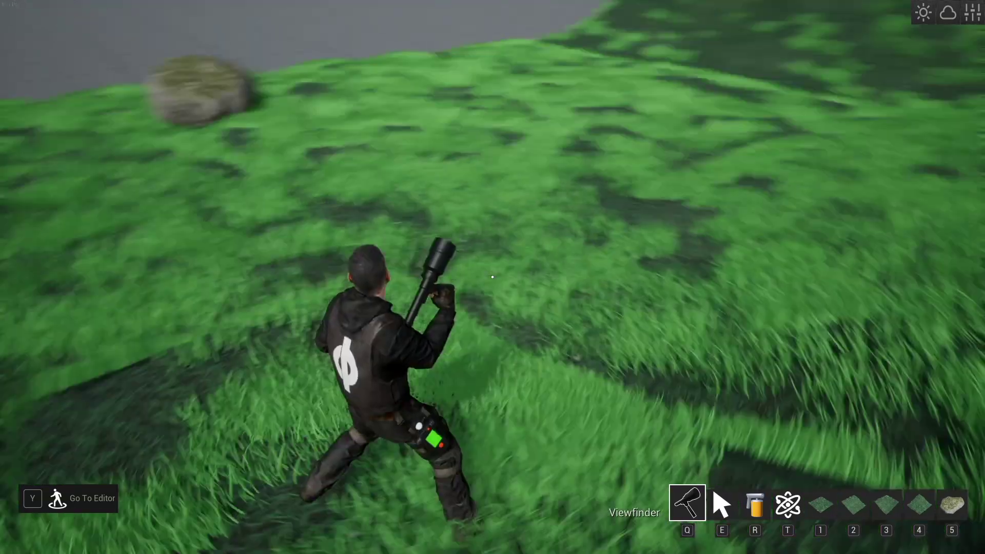